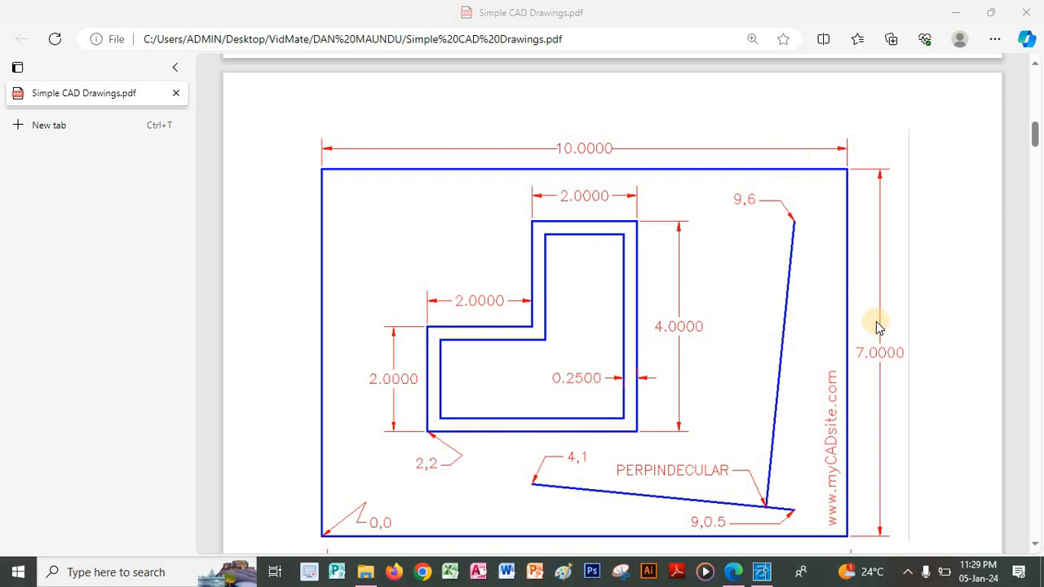
Switch to AutoCAD and draw the outer border rectangle from corner 0,0 to corner 10,7.
click(759, 574)
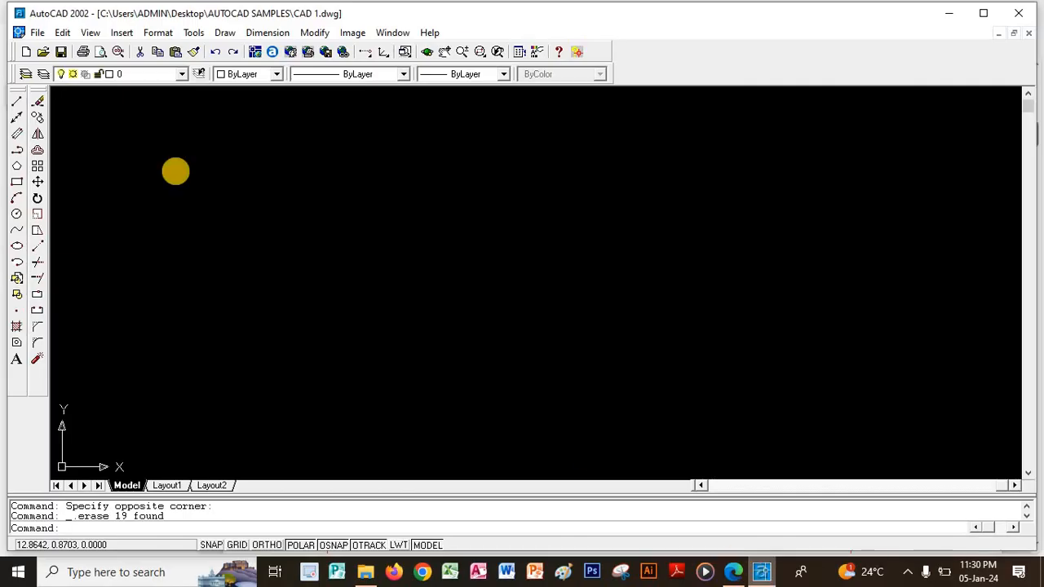
click(17, 184)
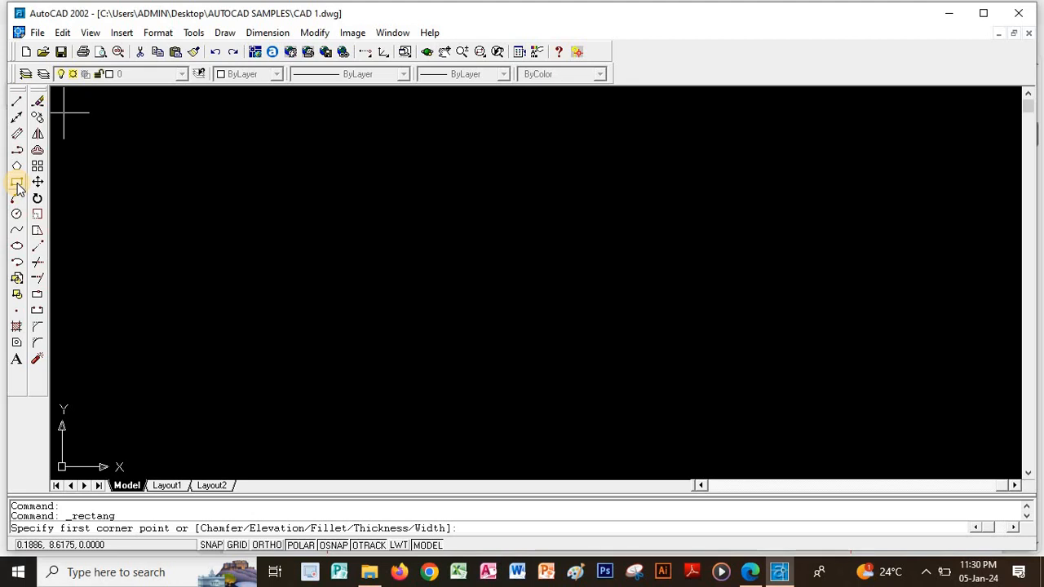
text(0,0)
key(Return)
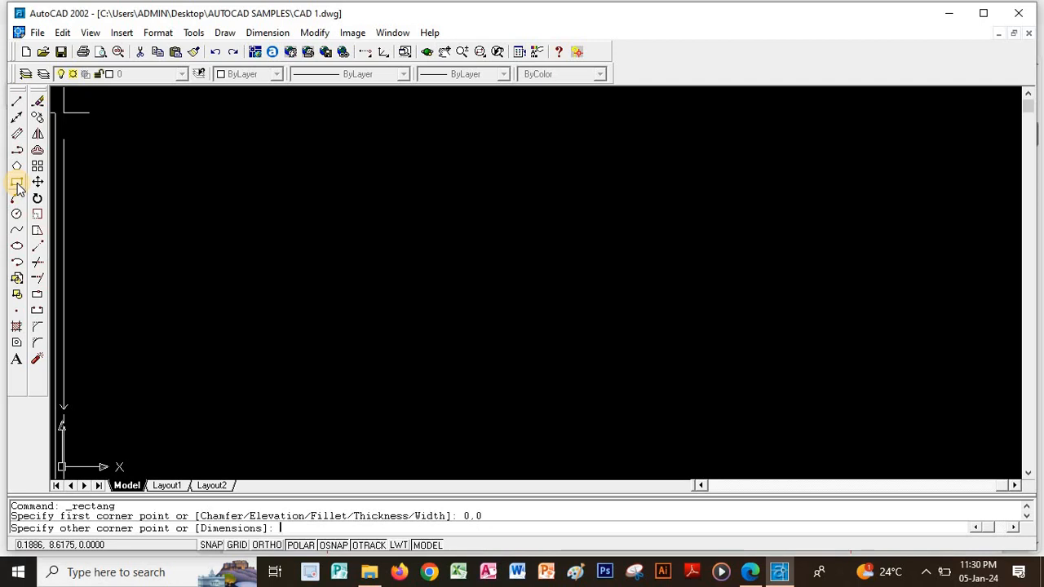
text(10,7)
key(Return)
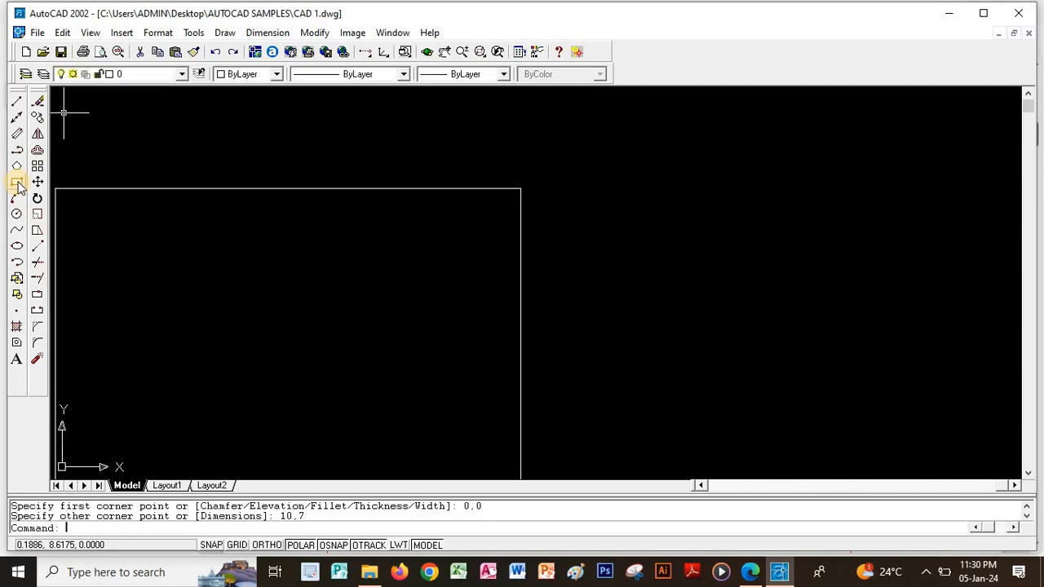
click(444, 61)
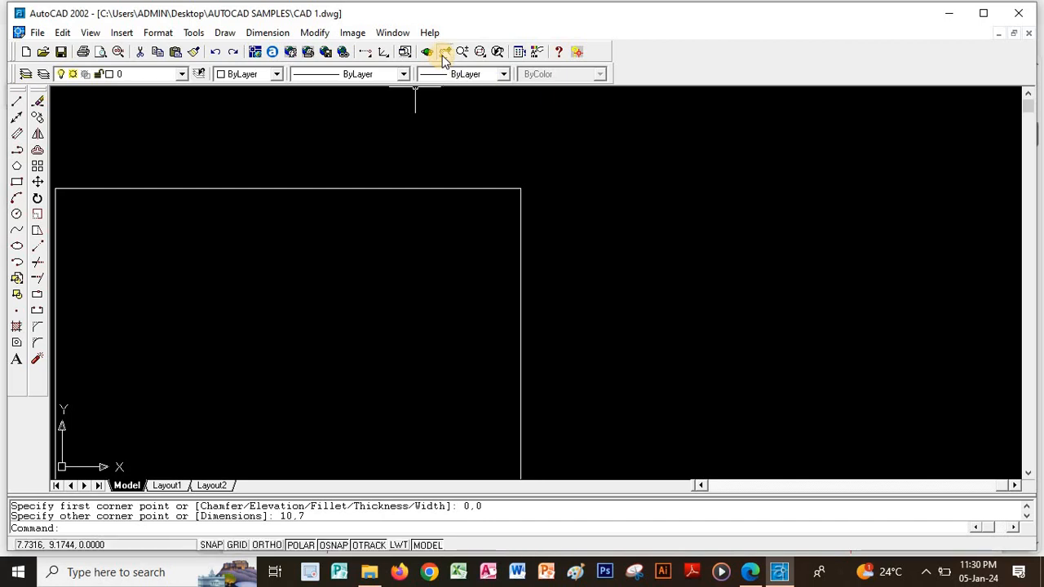
drag(326, 248, 489, 197)
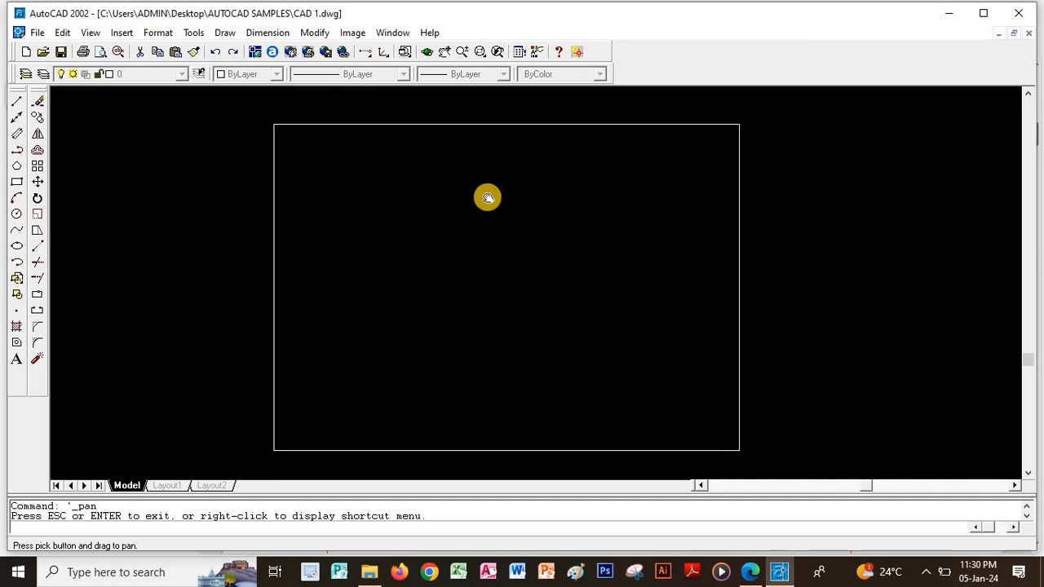
key(Escape)
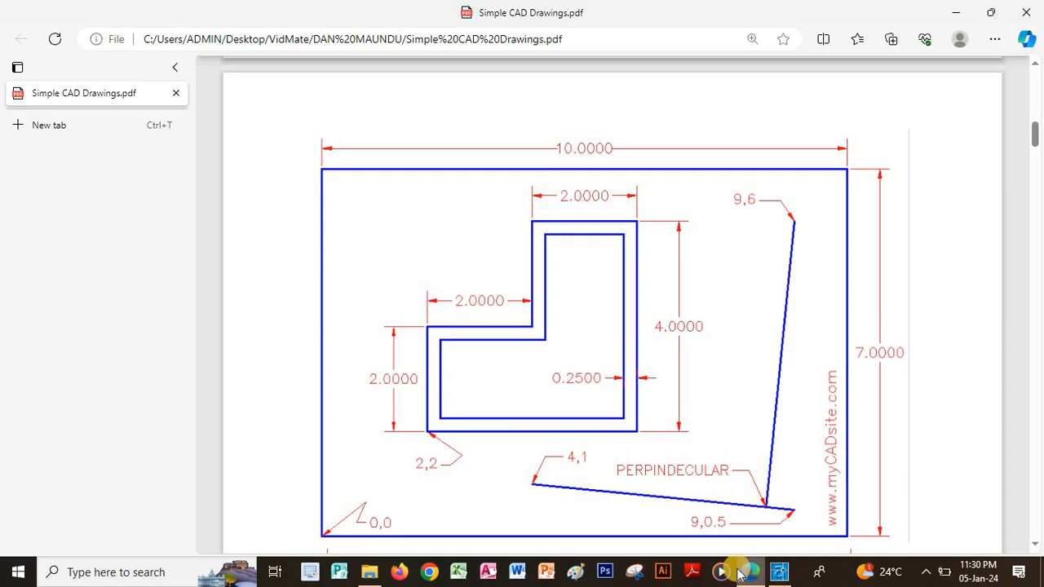
Consult the reference PDF and start the outer L-shaped outline at 2,2 with lines 4 units right and 4 units up.
click(749, 571)
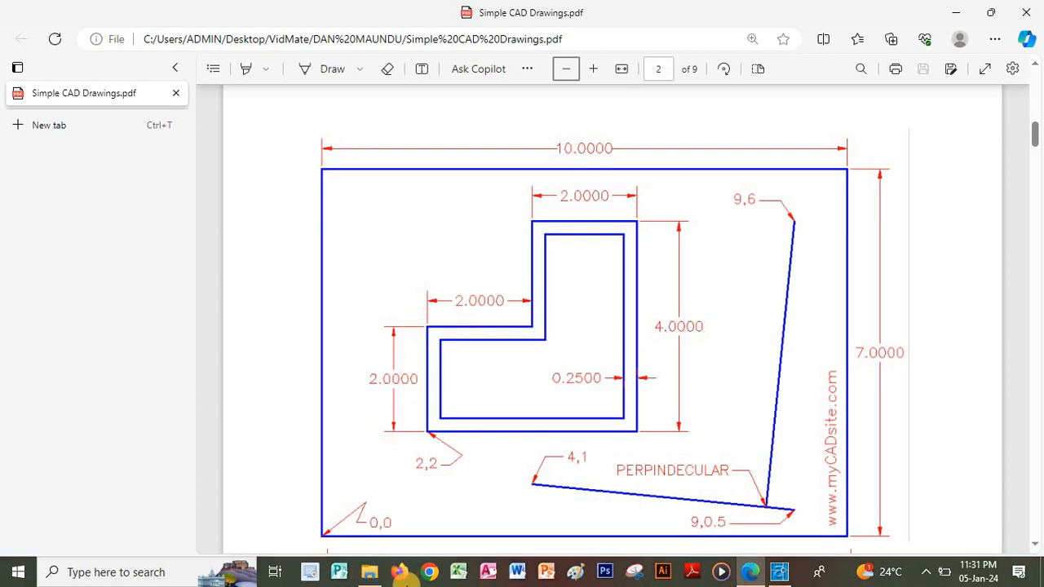
click(780, 572)
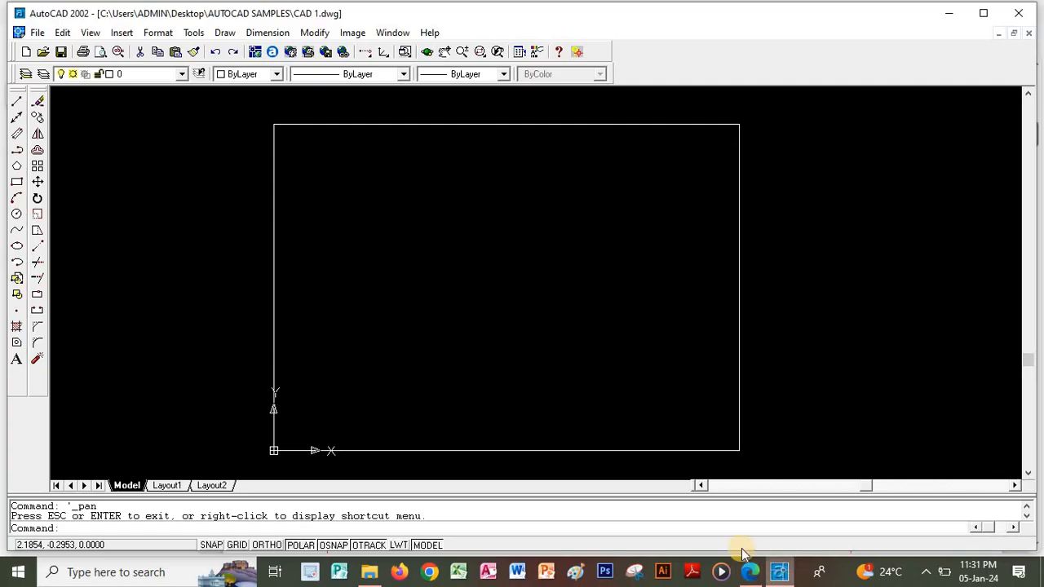
click(17, 101)
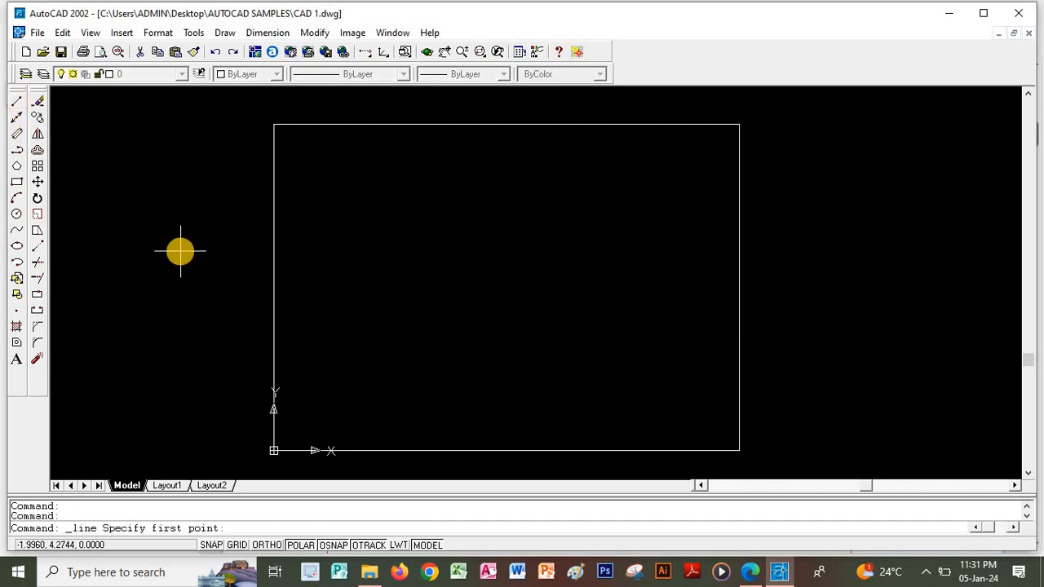
text(2,2)
key(Return)
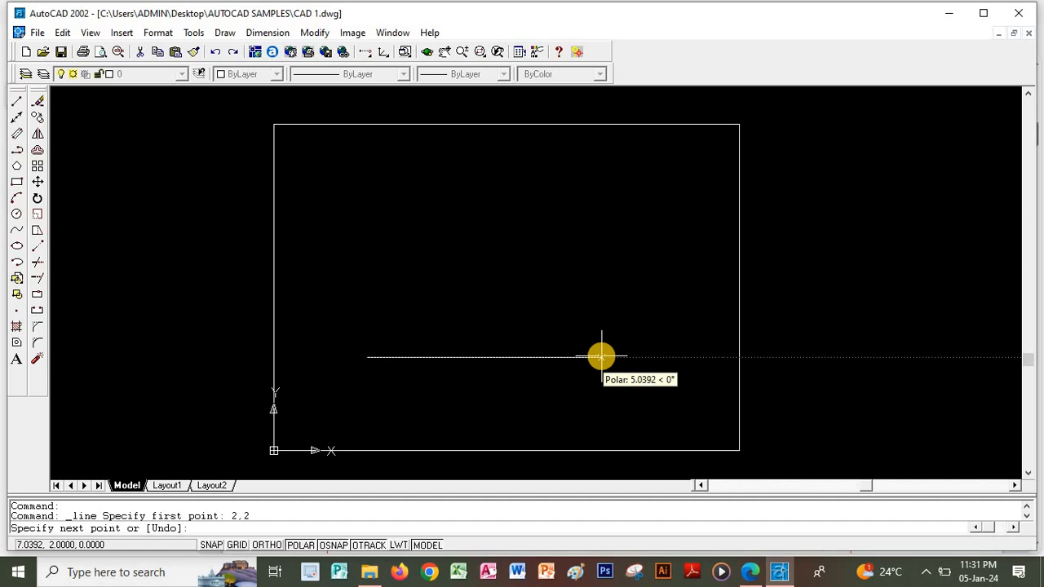
text(4)
key(Return)
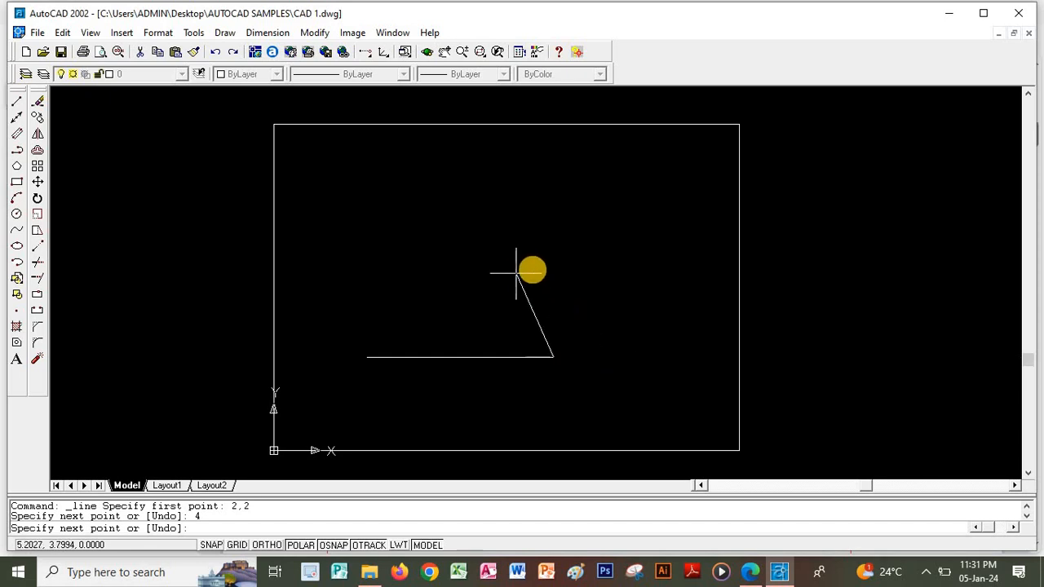
text(4)
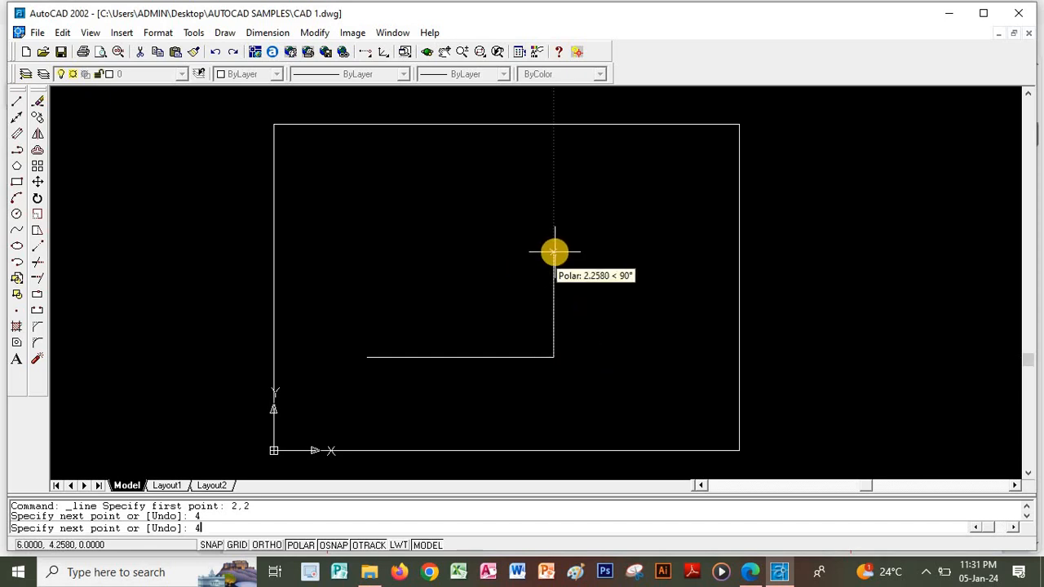
key(Return)
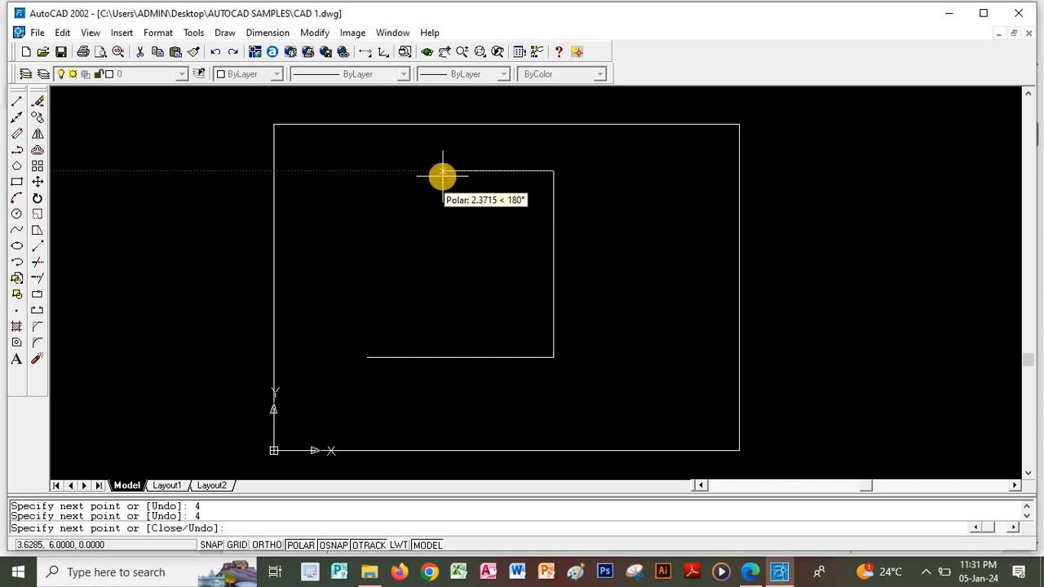
Close the outer L-shaped outline with 2-unit lines going left, down, left and down to the start point.
text(2)
key(Return)
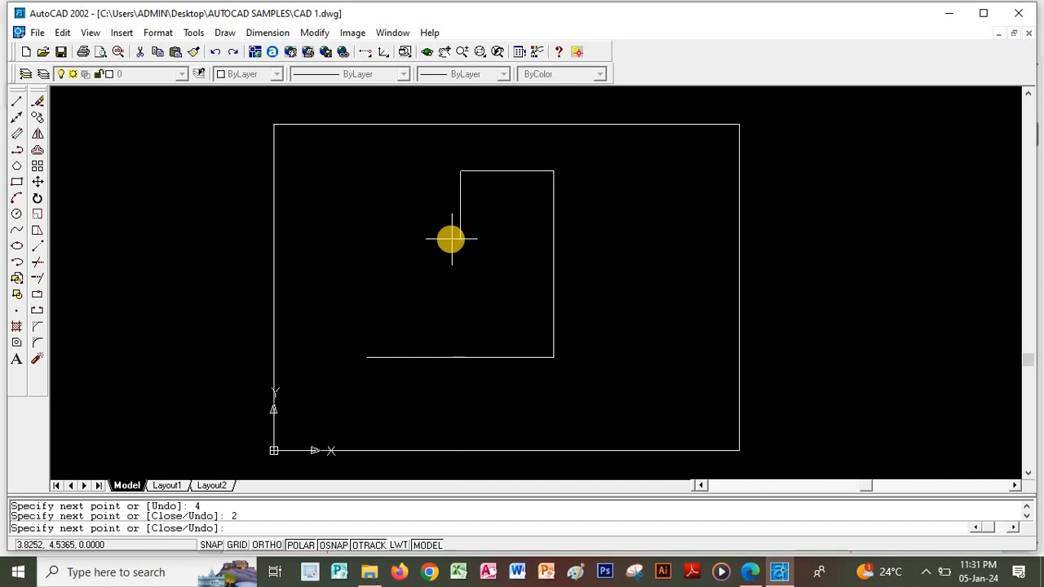
text(2)
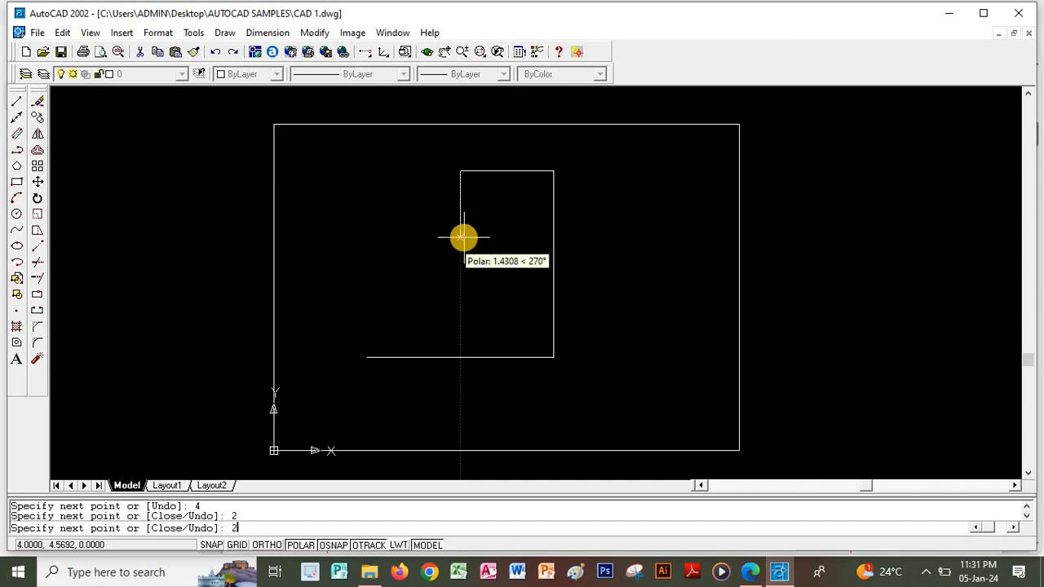
key(Return)
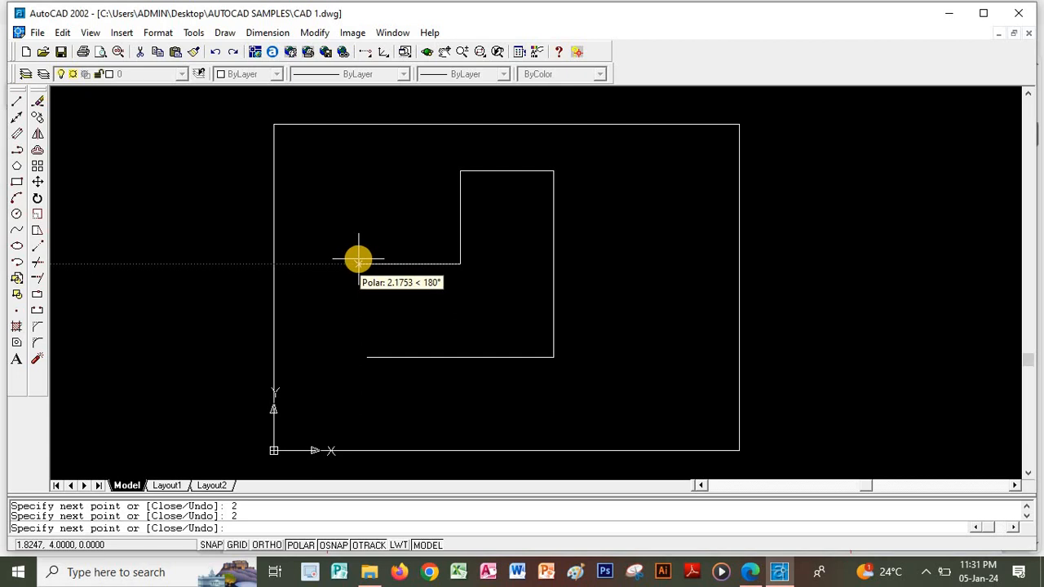
text(2)
key(Return)
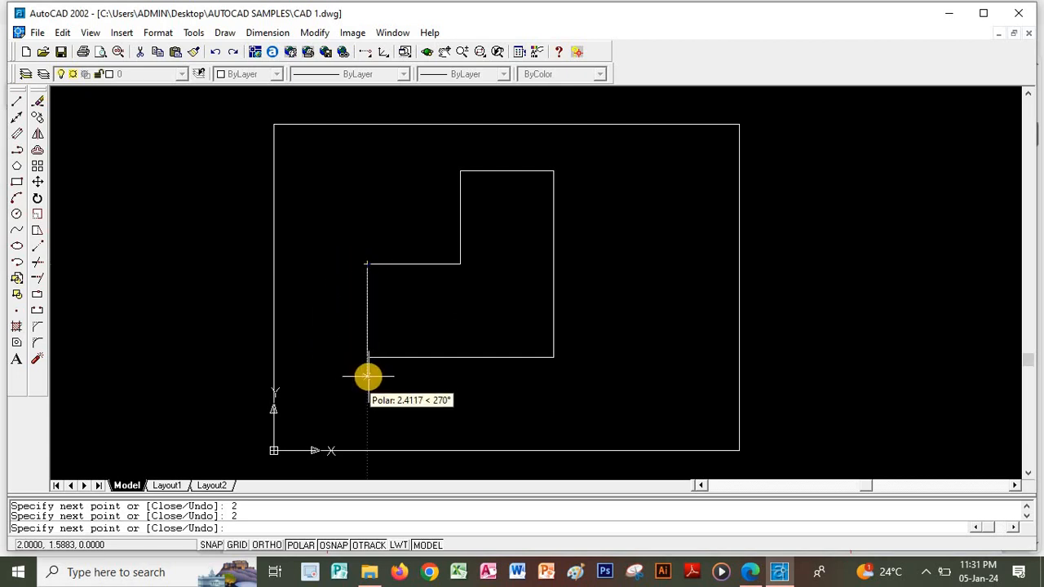
text(2)
key(Return)
key(Return)
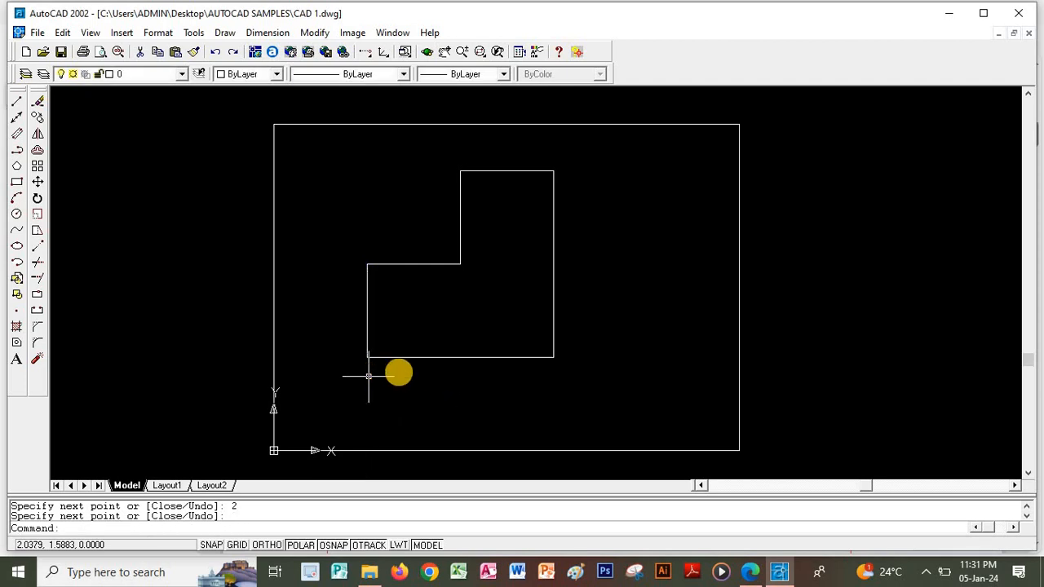
Consult the reference PDF and start the inner L-shaped outline at 2.25,2.25 with lines 3.5 units right and 3.5 units up.
click(754, 577)
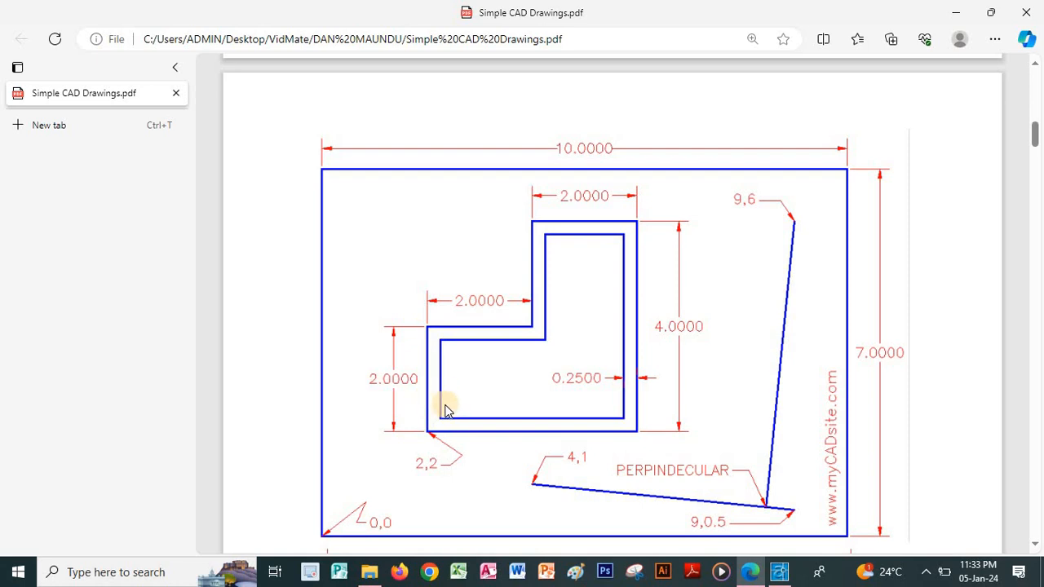
click(781, 570)
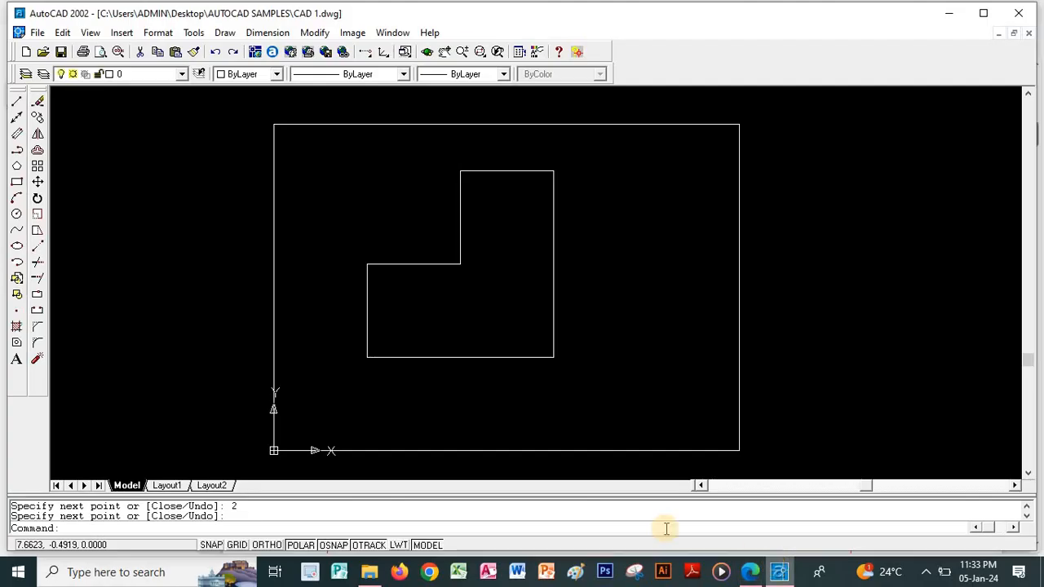
click(16, 101)
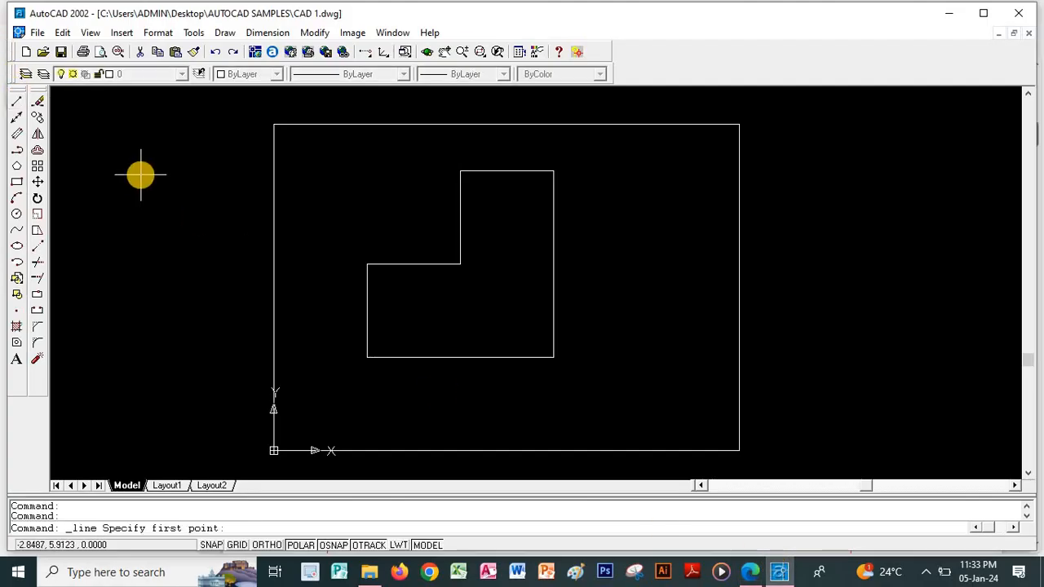
text(2.25,)
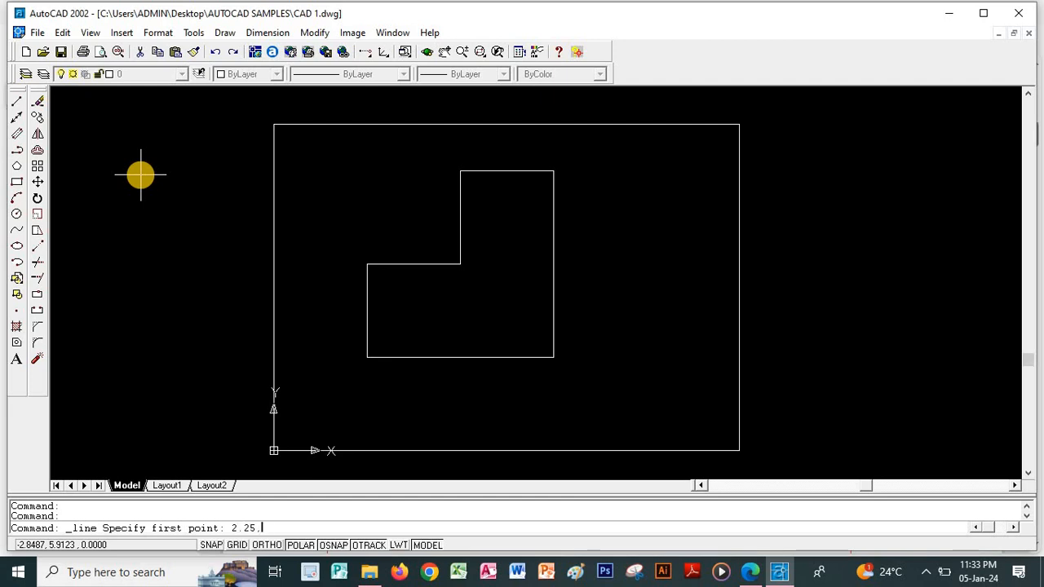
text(2.25)
key(Return)
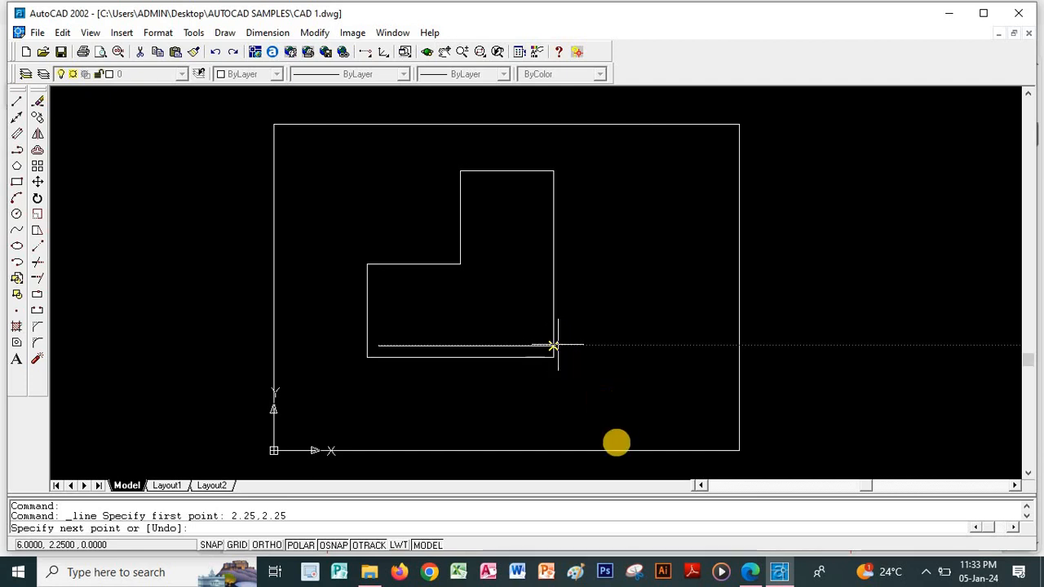
click(749, 572)
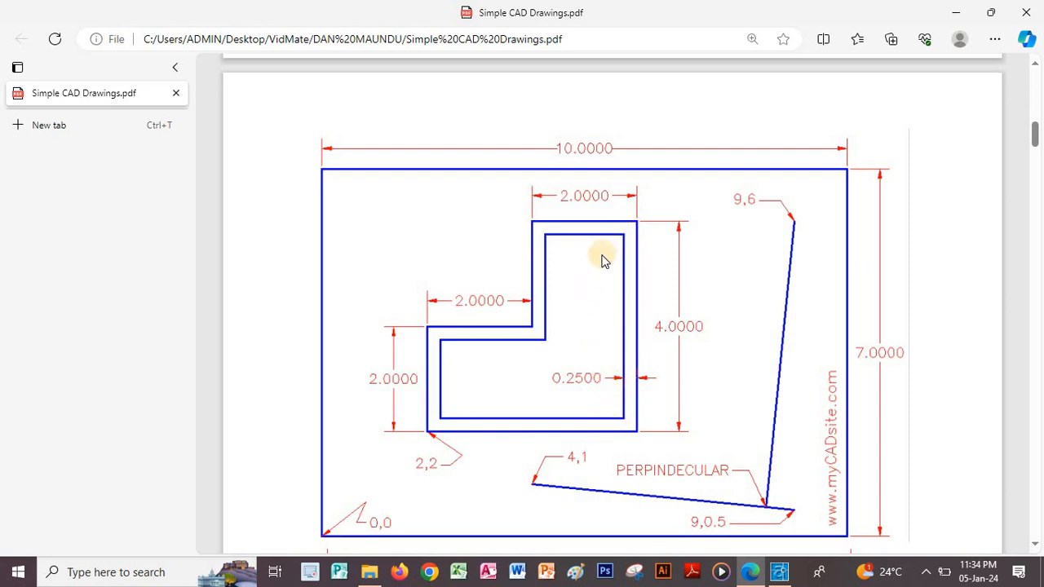
click(778, 573)
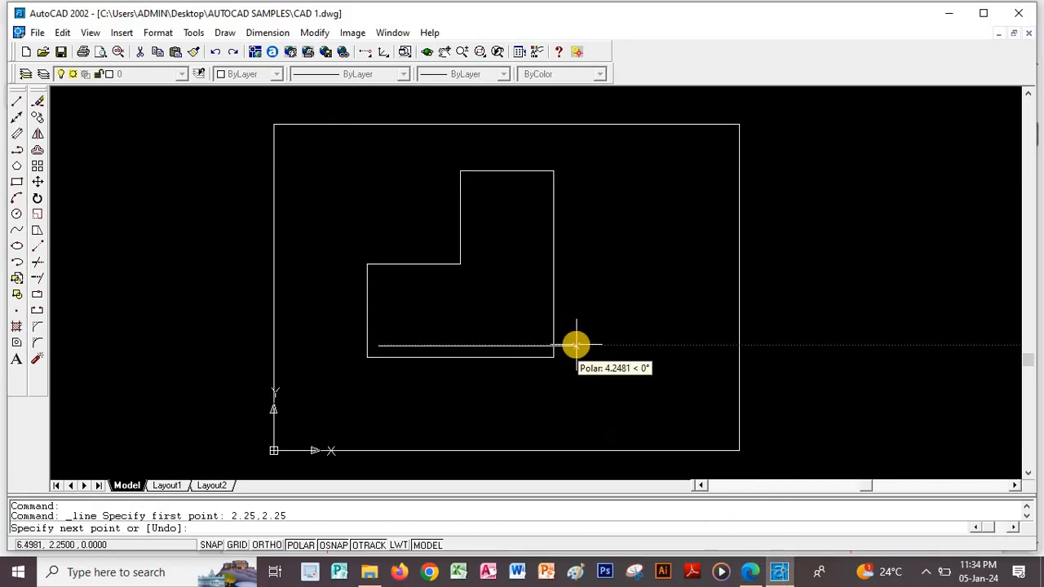
text(3.5)
key(Return)
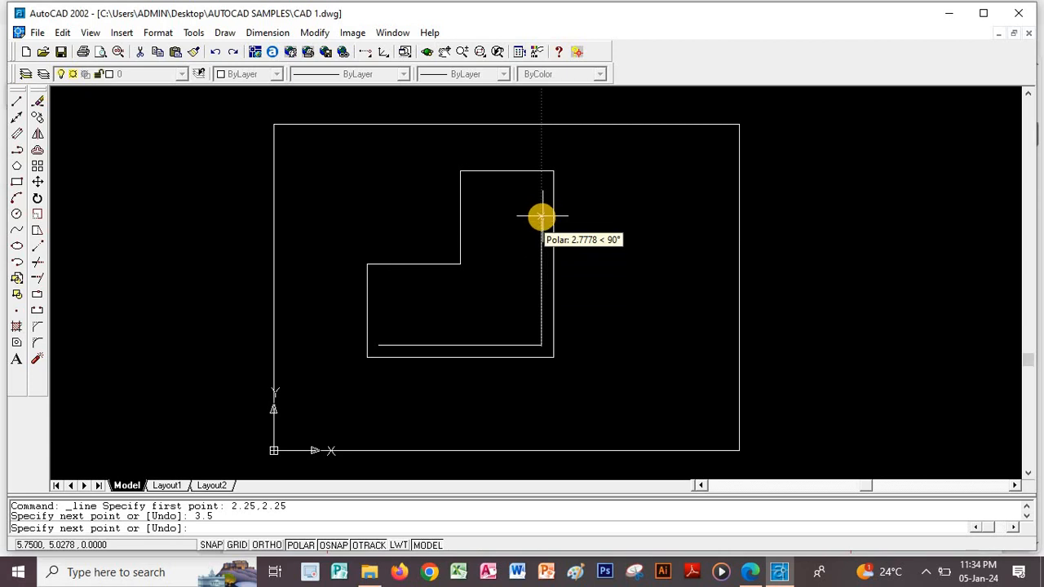
text(3.5)
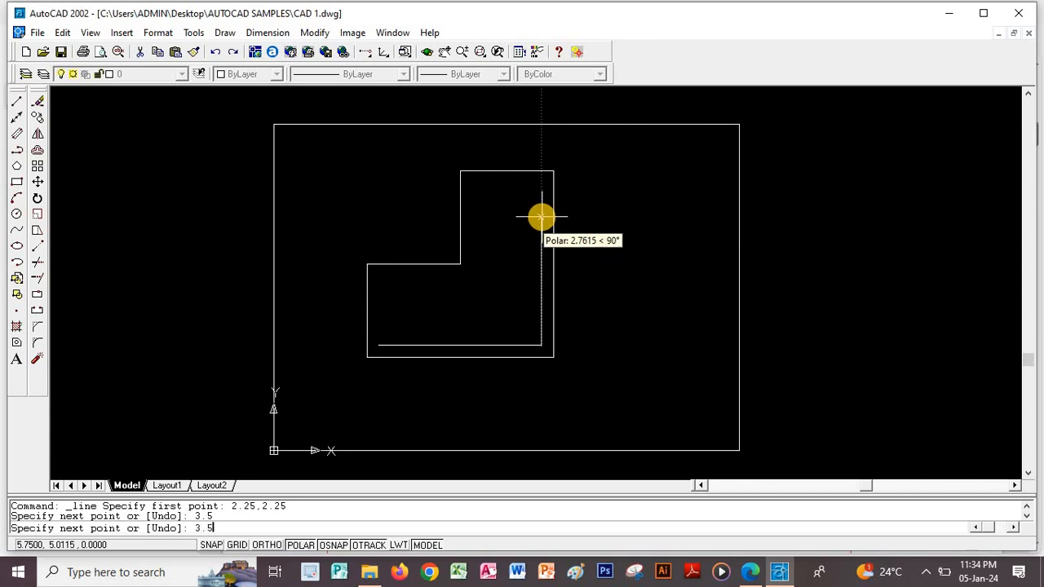
key(Return)
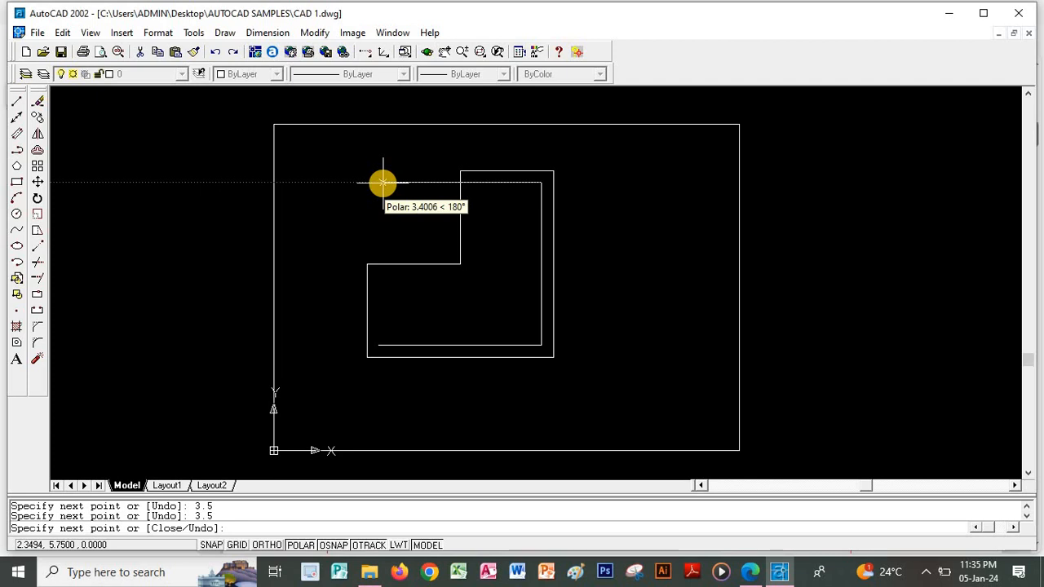
Close the inner L-shaped outline with lines 1.5 units left, 2 units down, 2 units left and 1.5 units down.
text(1.5)
key(Return)
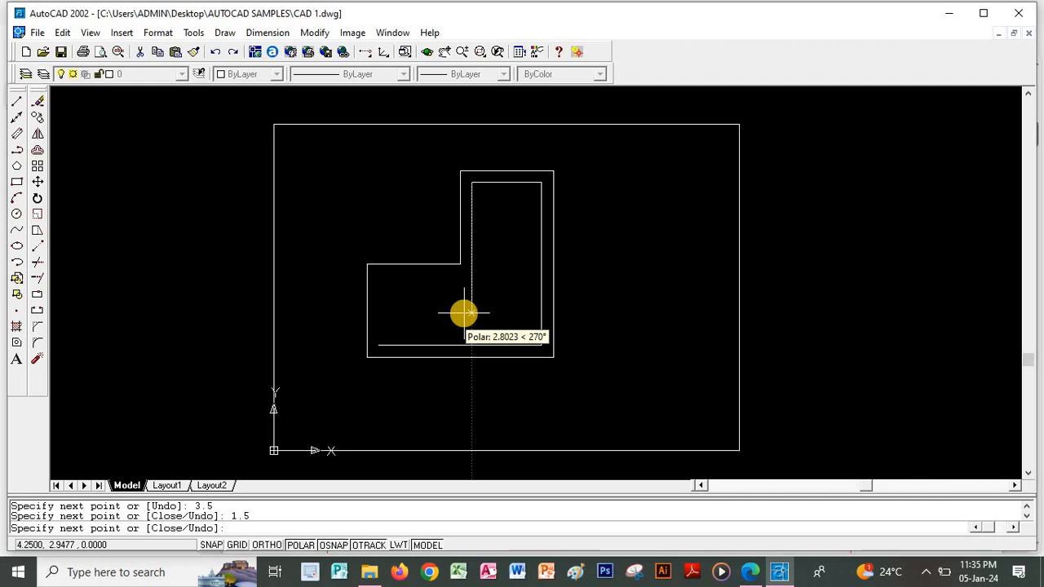
text(2)
key(Return)
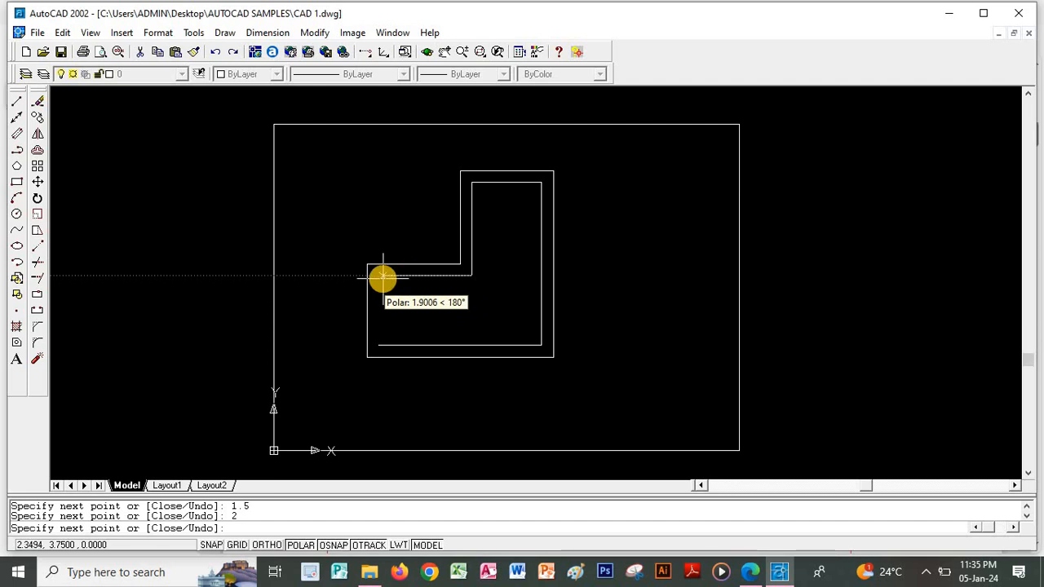
text(2)
key(Return)
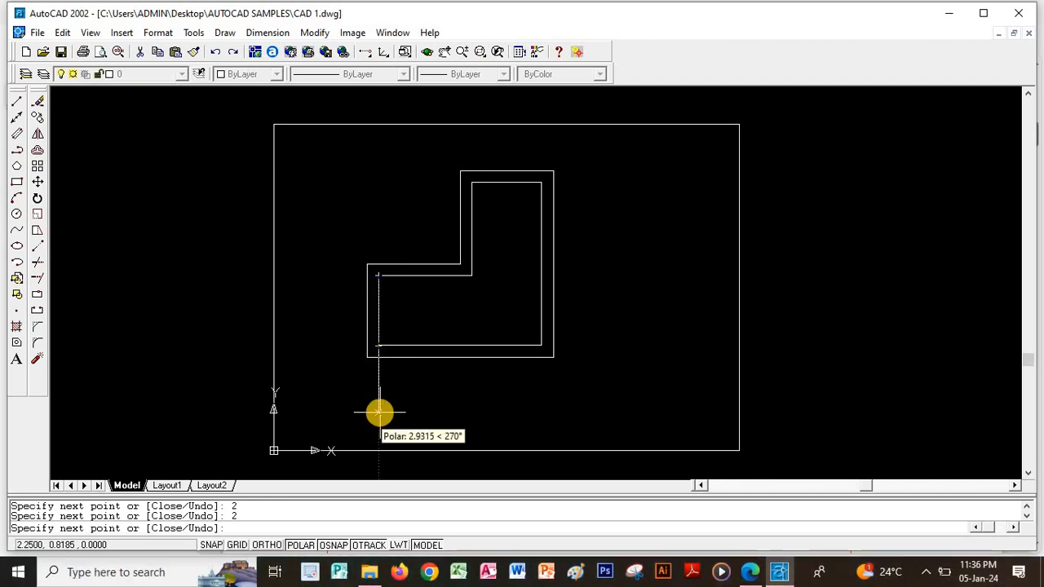
text(1.5)
key(Return)
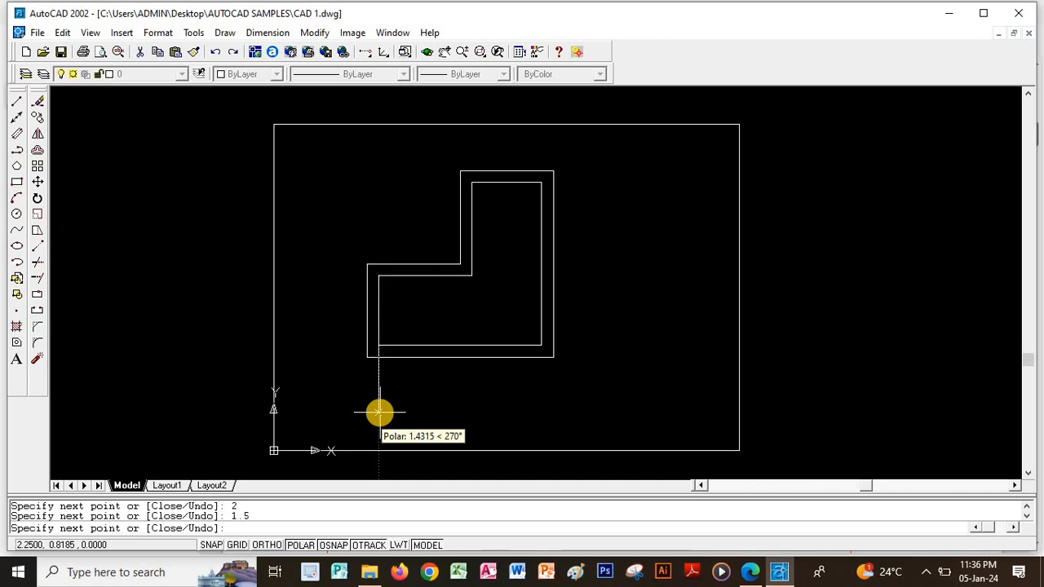
key(Return)
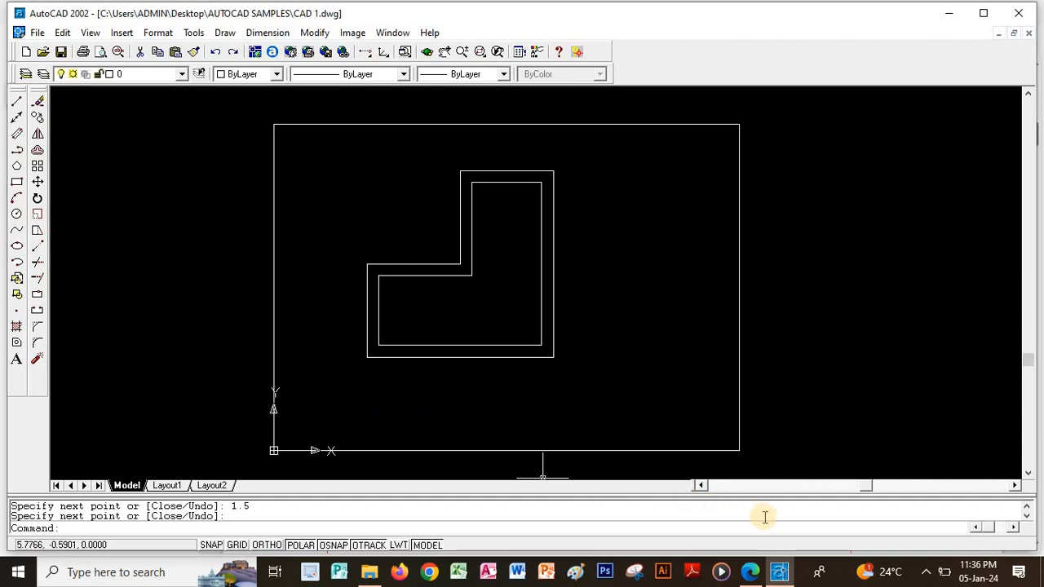
Consult the reference PDF and draw the lower sloping line from 4,1 to 9,0.5.
click(749, 574)
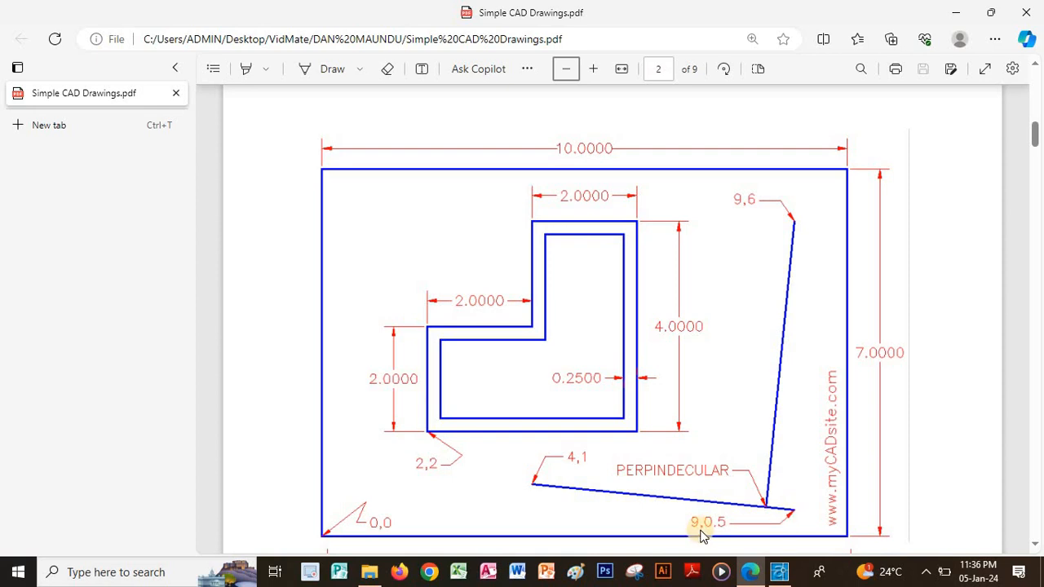
click(780, 574)
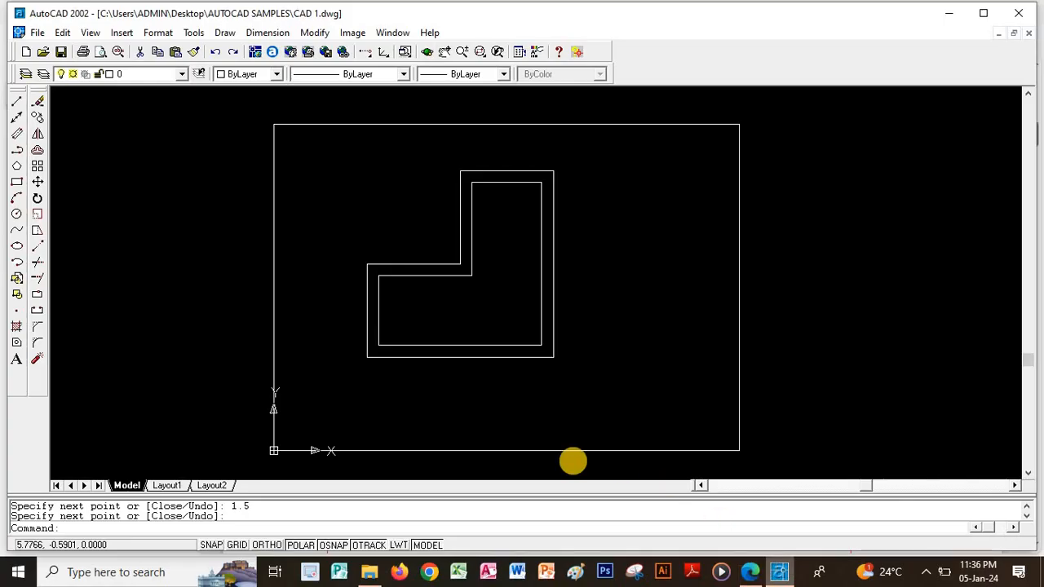
click(17, 102)
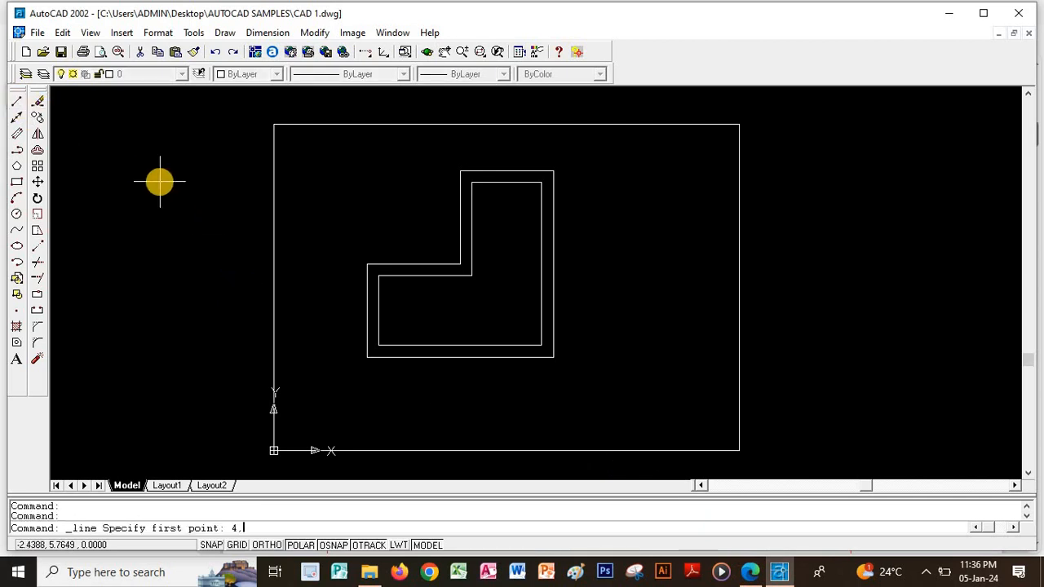
text(4,1)
key(Return)
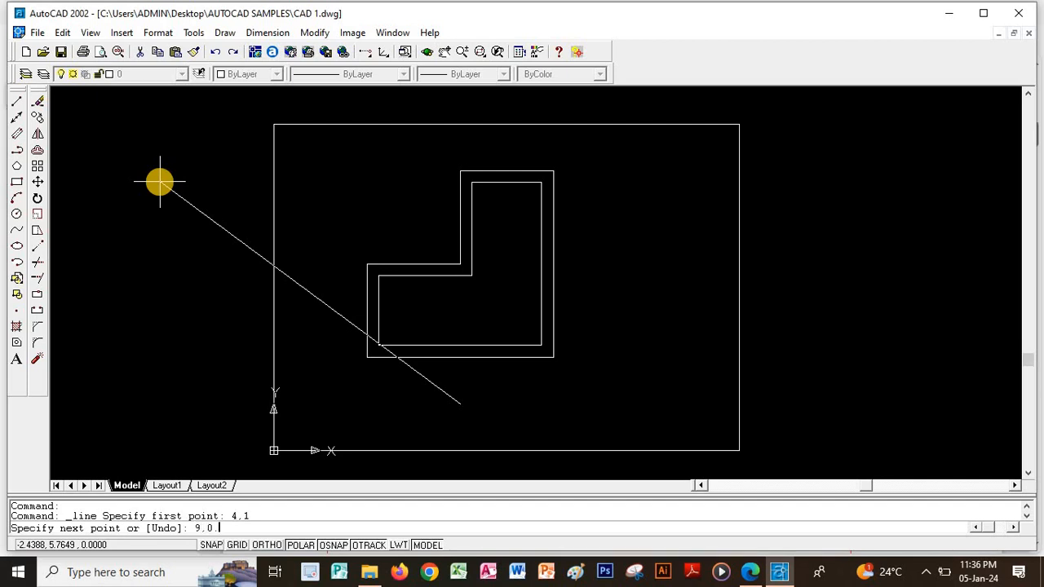
key(Return)
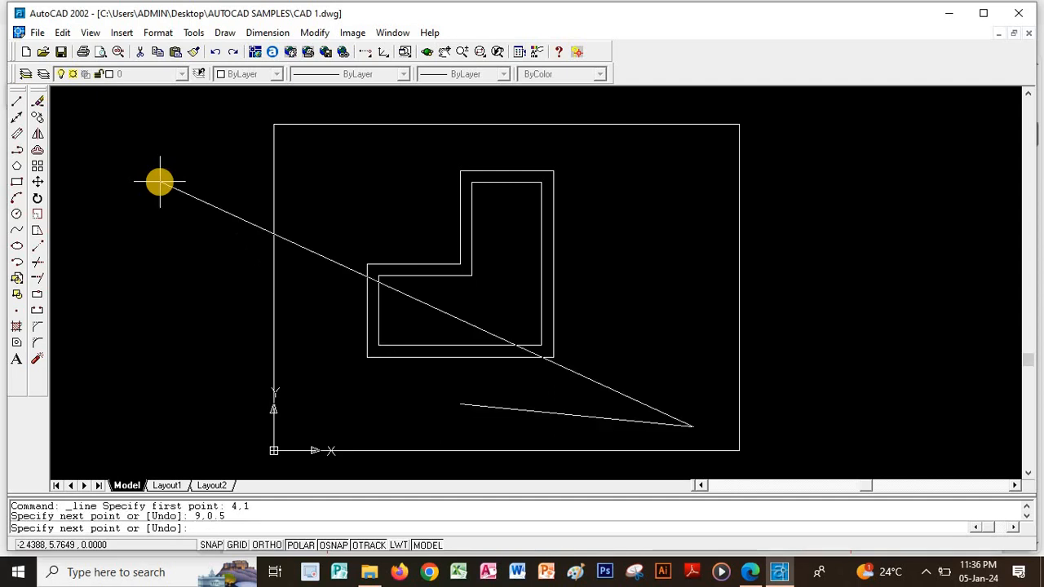
key(Return)
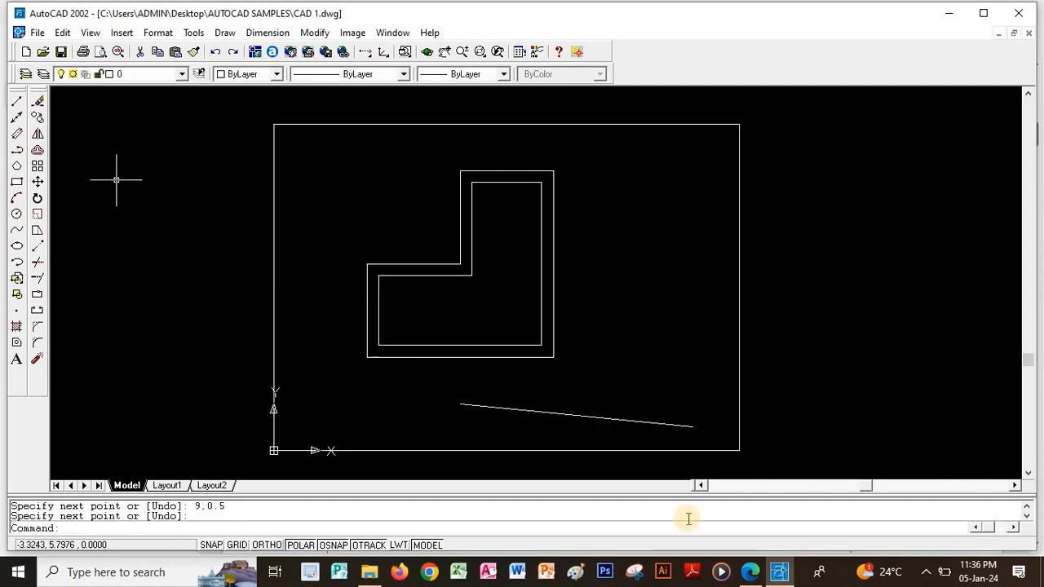
Check the perpendicular line in the reference PDF and start a new line at 9,6.
click(749, 571)
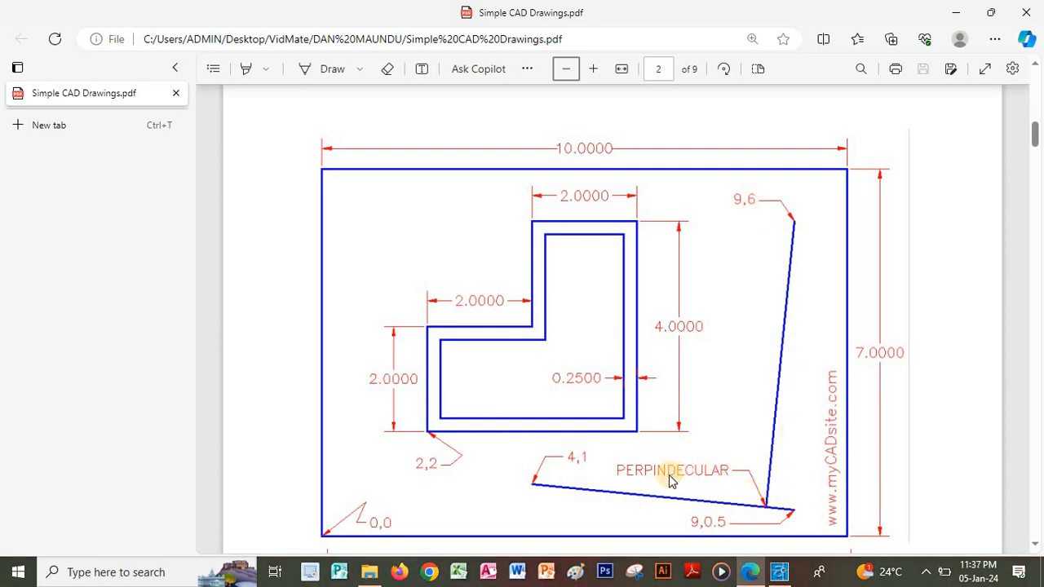
click(775, 575)
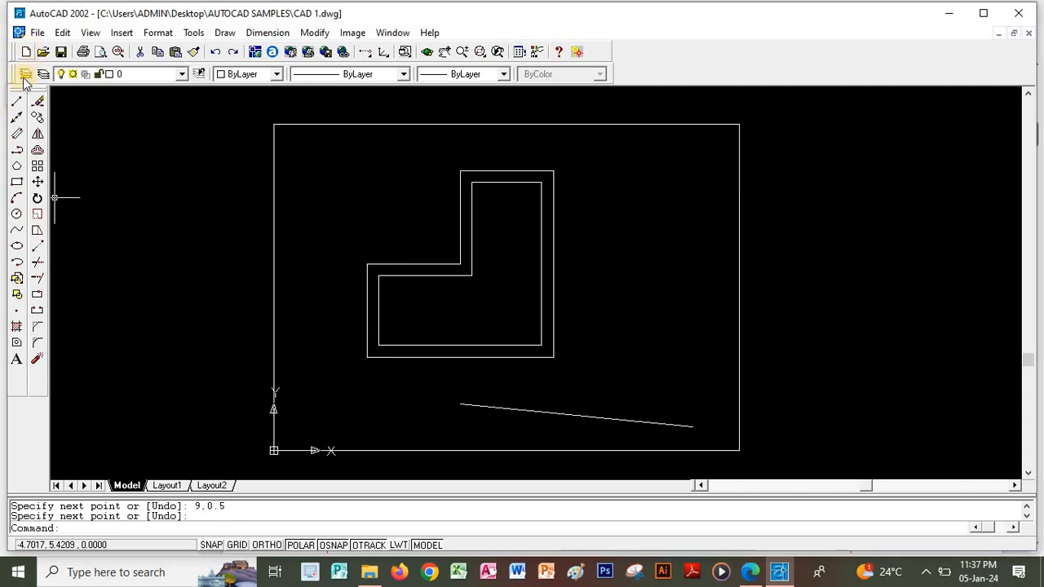
click(17, 101)
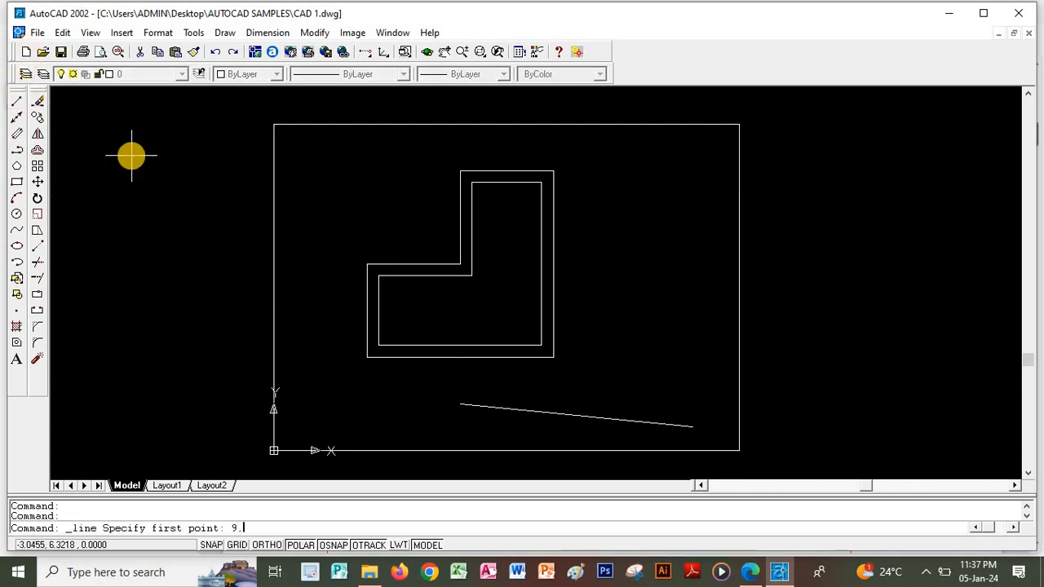
text(9,6)
key(Return)
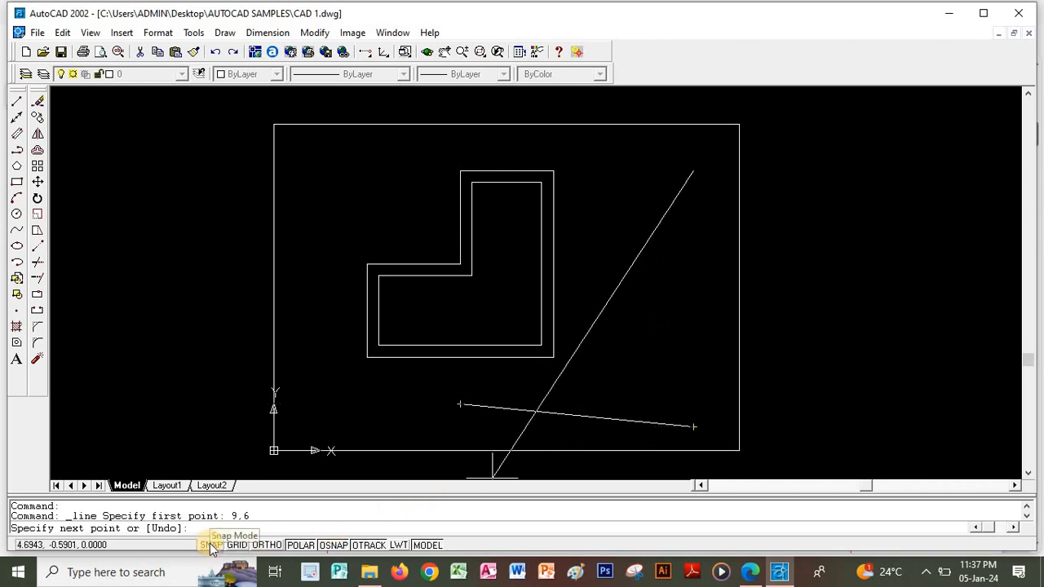
Enable all object snap modes and end the line from 9,6 perpendicular to the lower sloping line.
right_click(330, 545)
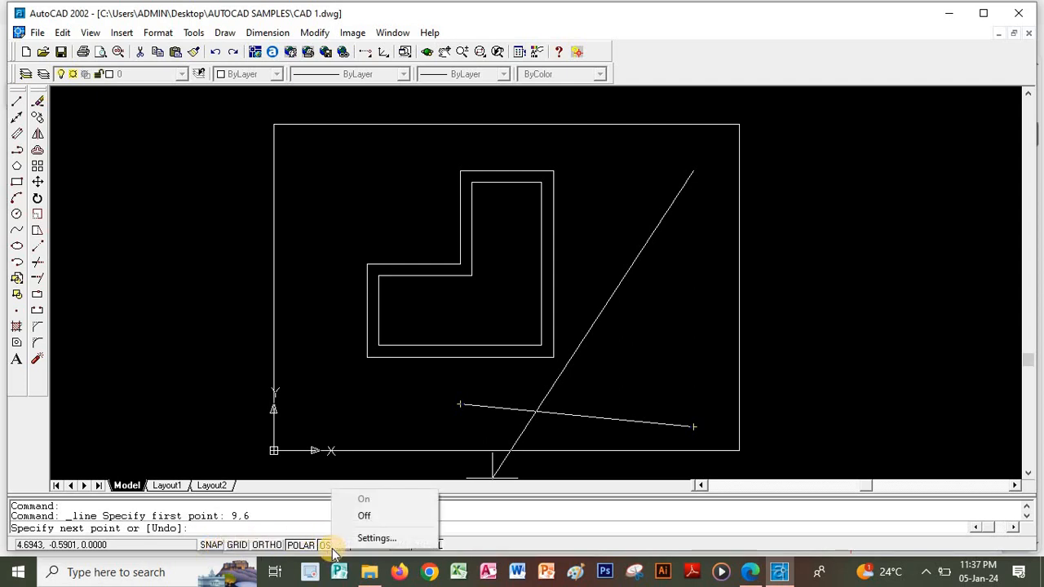
click(377, 538)
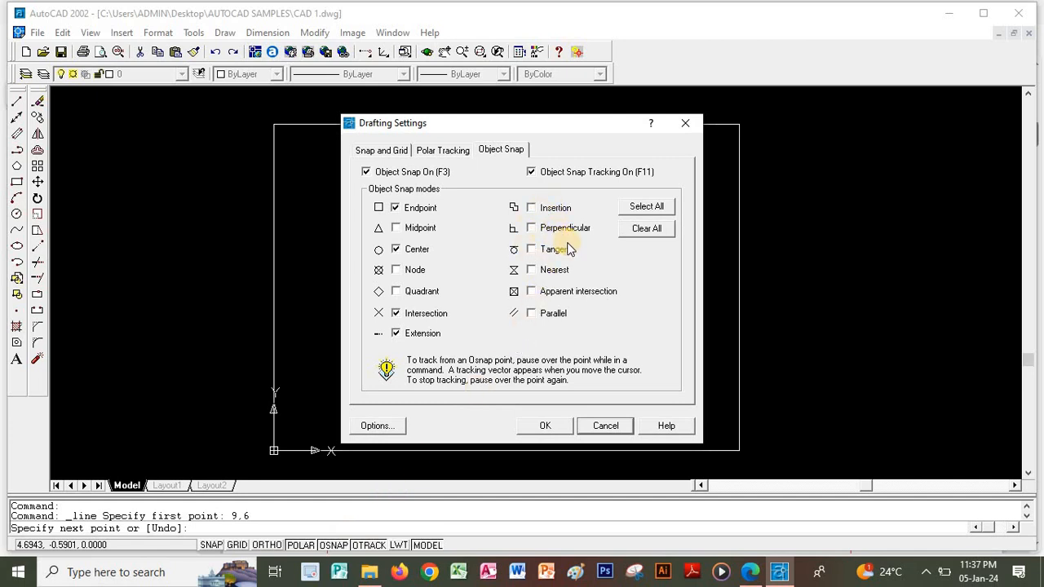
click(648, 211)
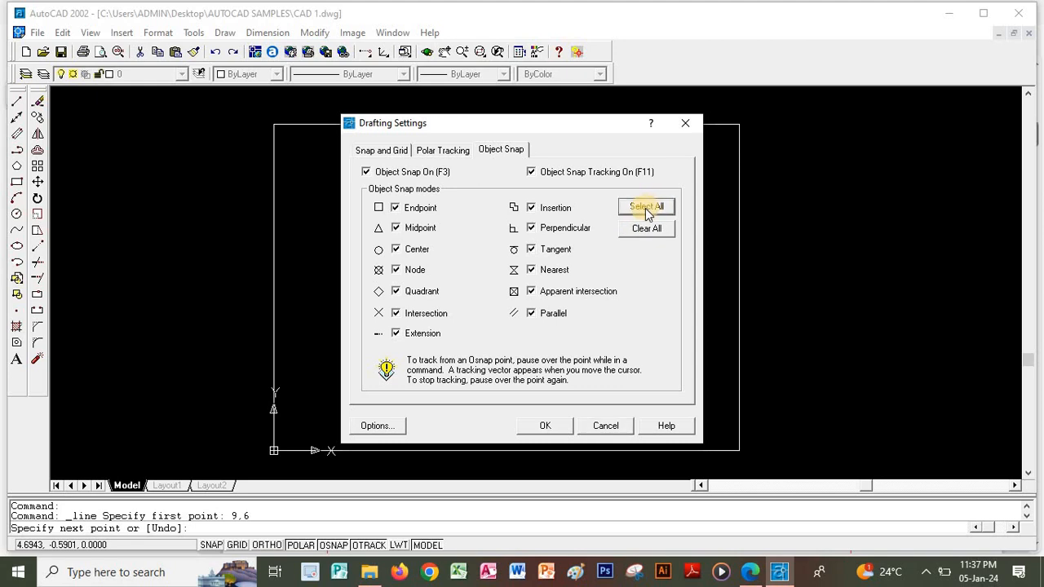
click(540, 426)
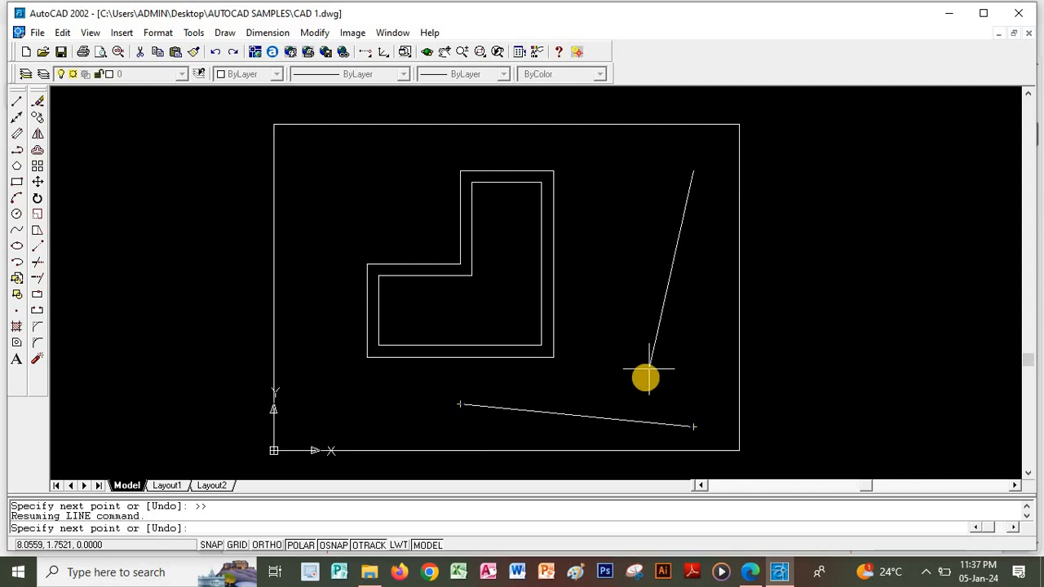
click(665, 424)
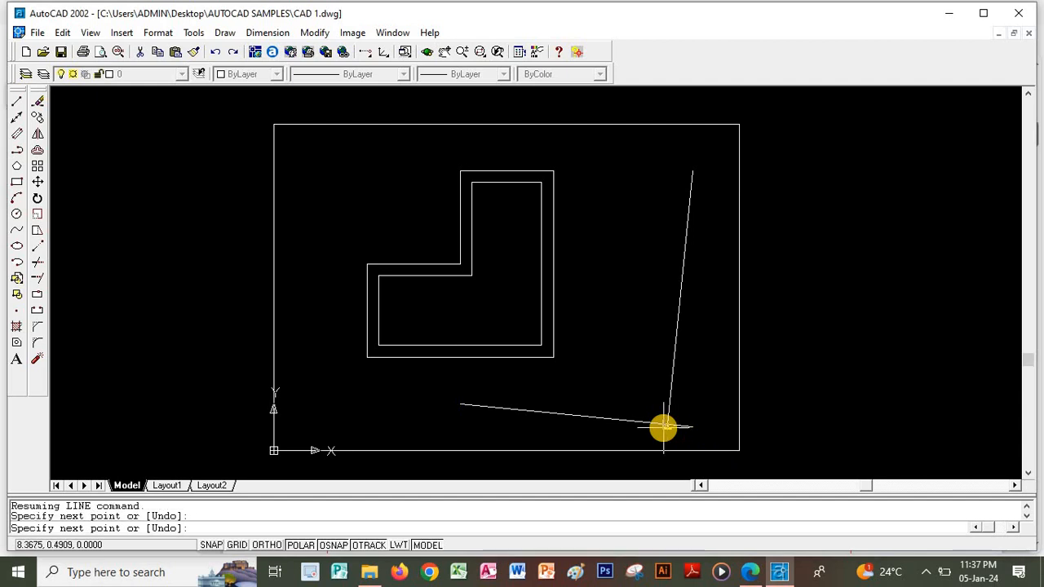
key(Return)
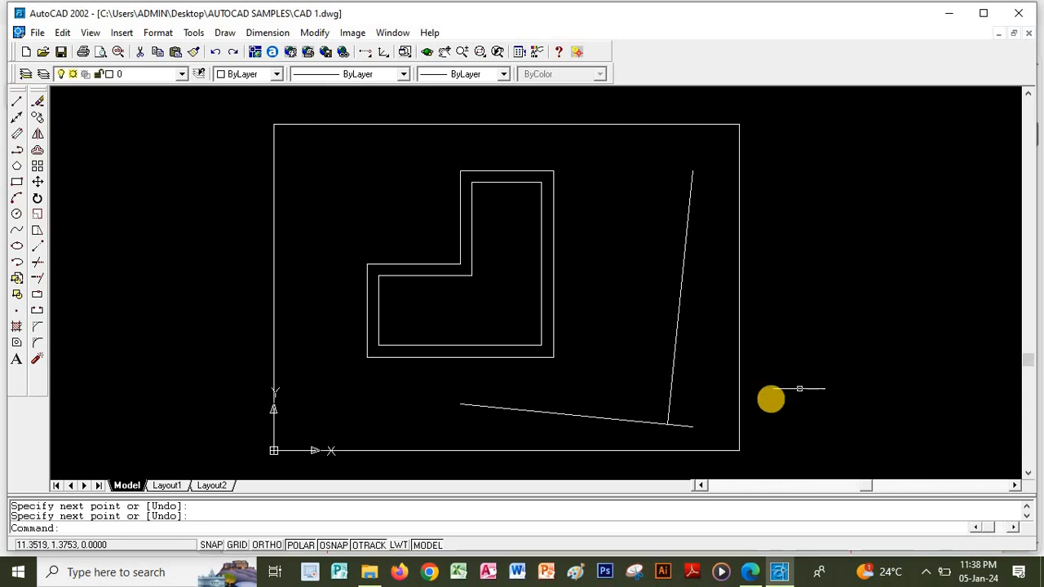
Consult the reference PDF and add a linear dimension for the border's width just above its upper edge.
click(748, 574)
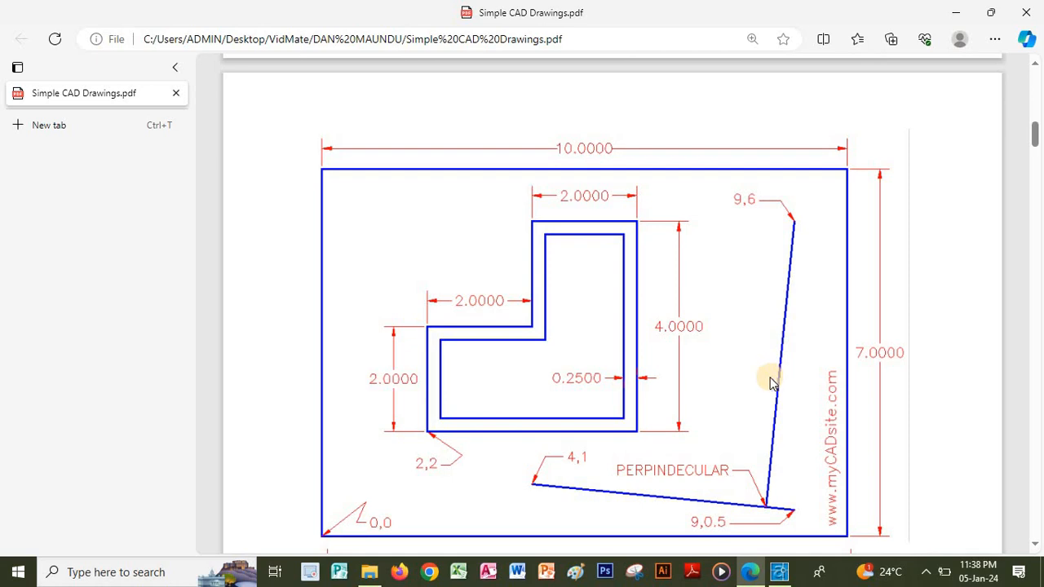
click(779, 572)
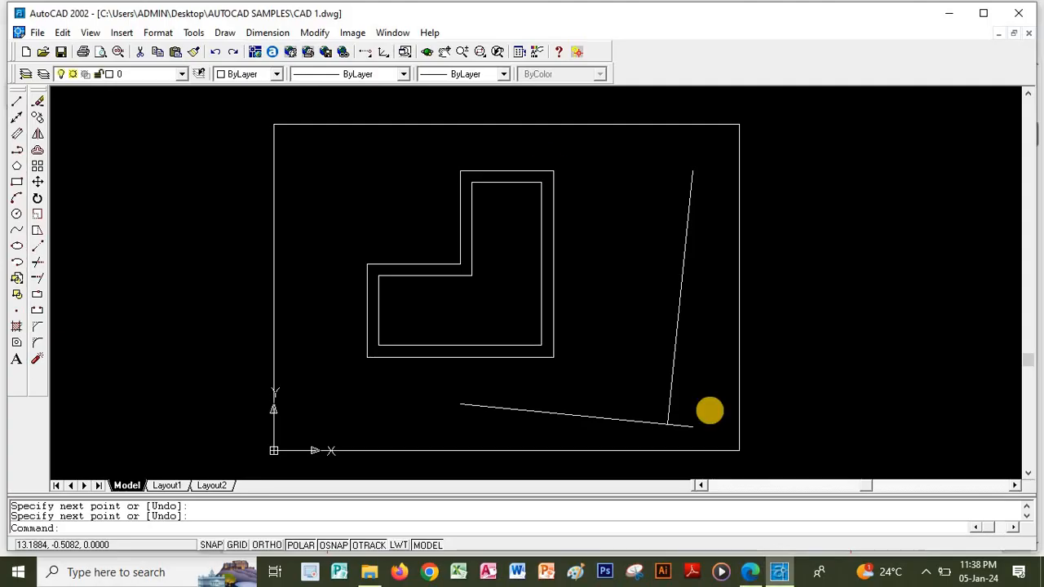
click(265, 34)
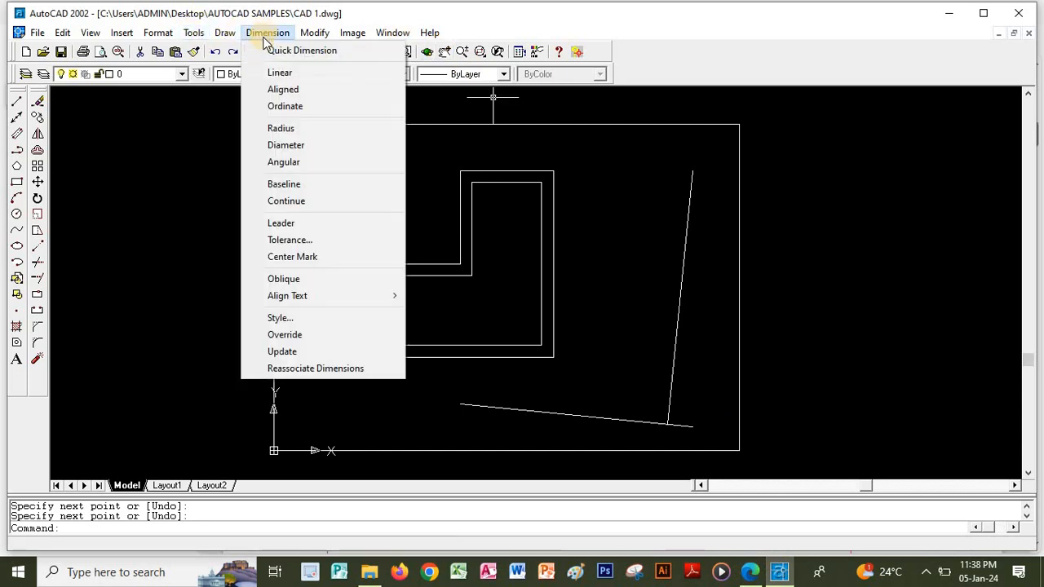
click(273, 74)
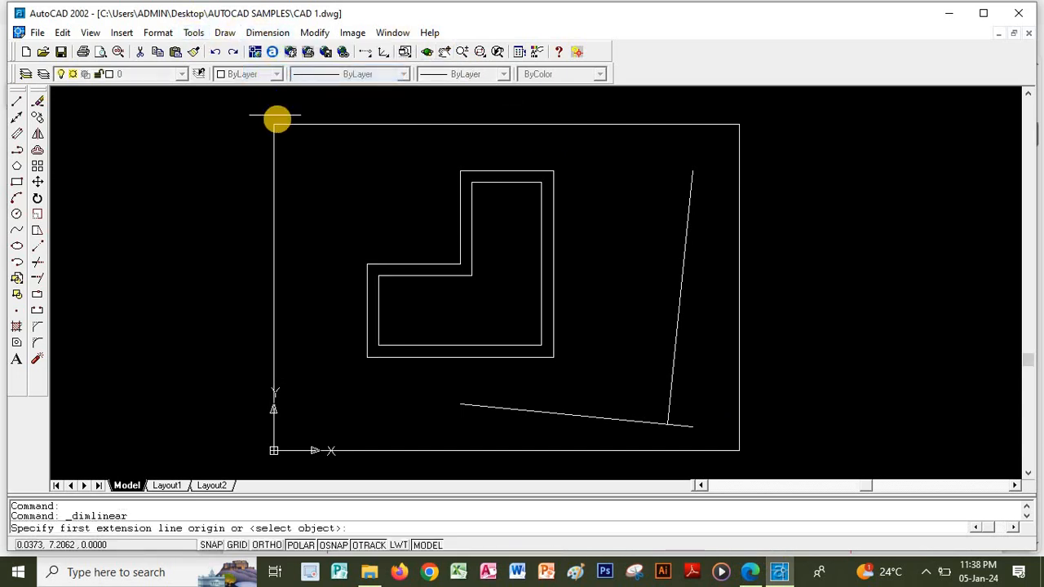
click(274, 123)
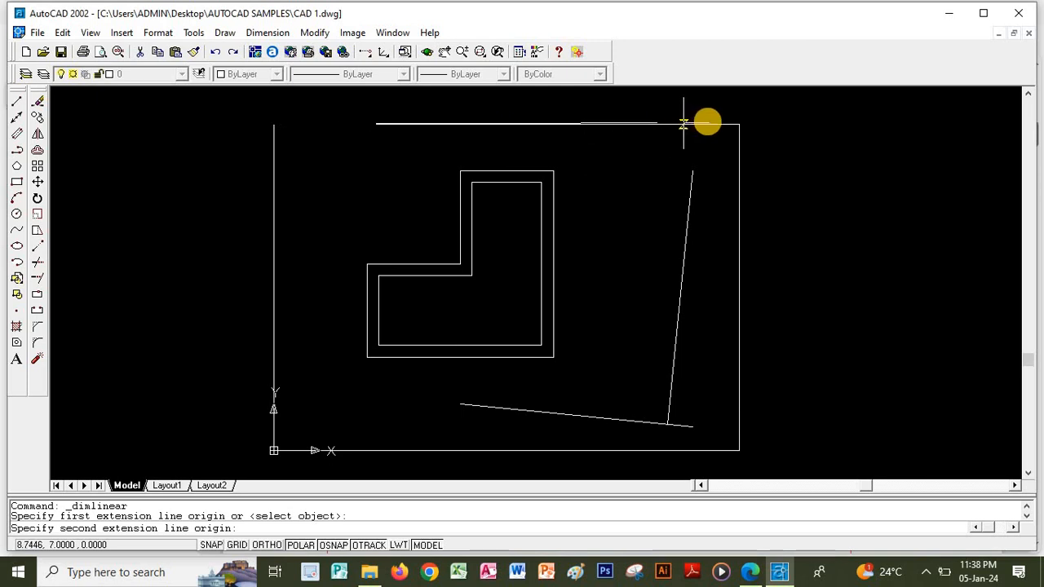
click(739, 124)
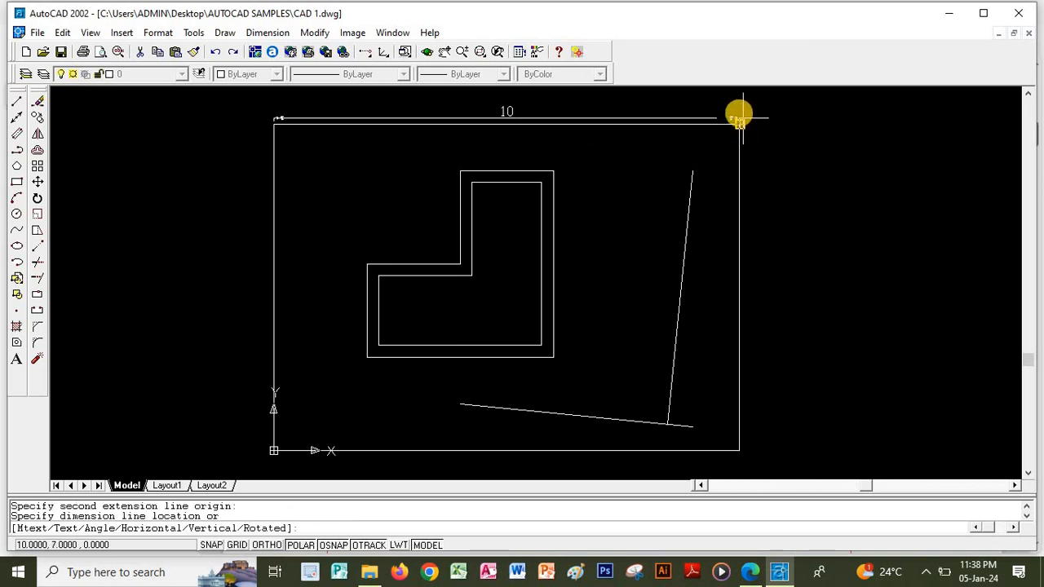
click(734, 109)
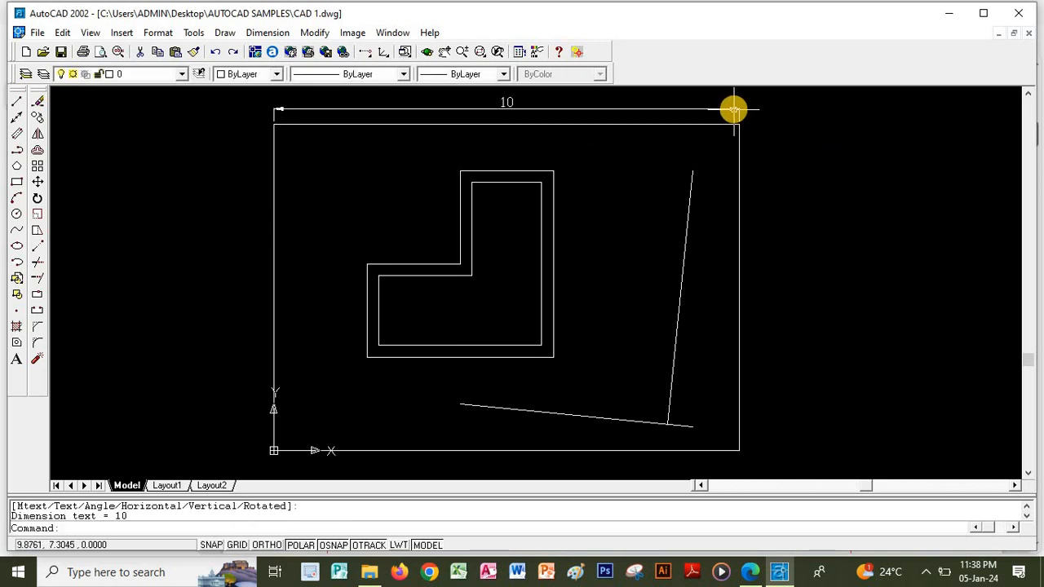
Add a vertical linear dimension for the border's height, placed outside its right edge.
click(277, 33)
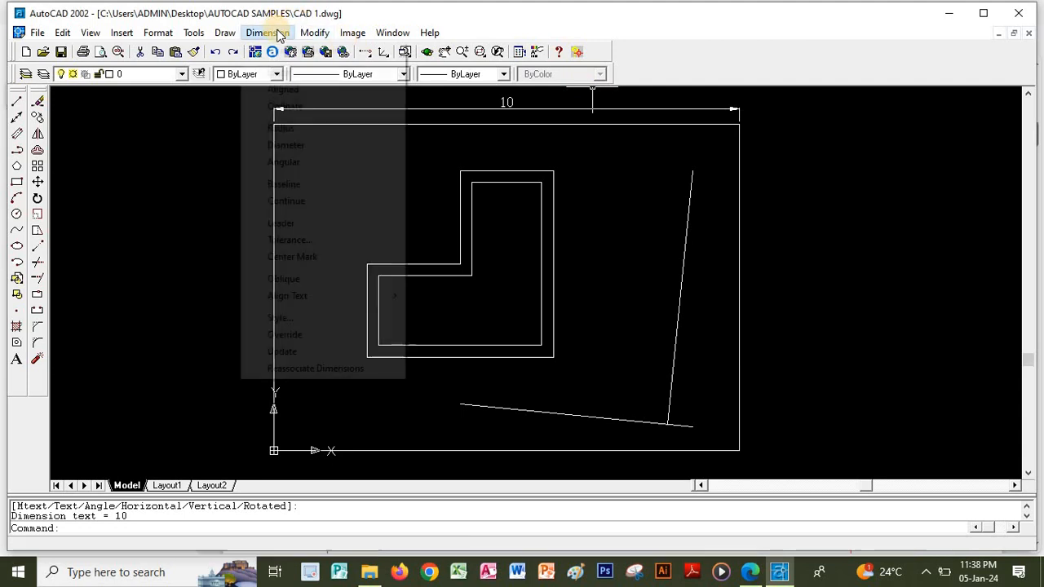
click(280, 73)
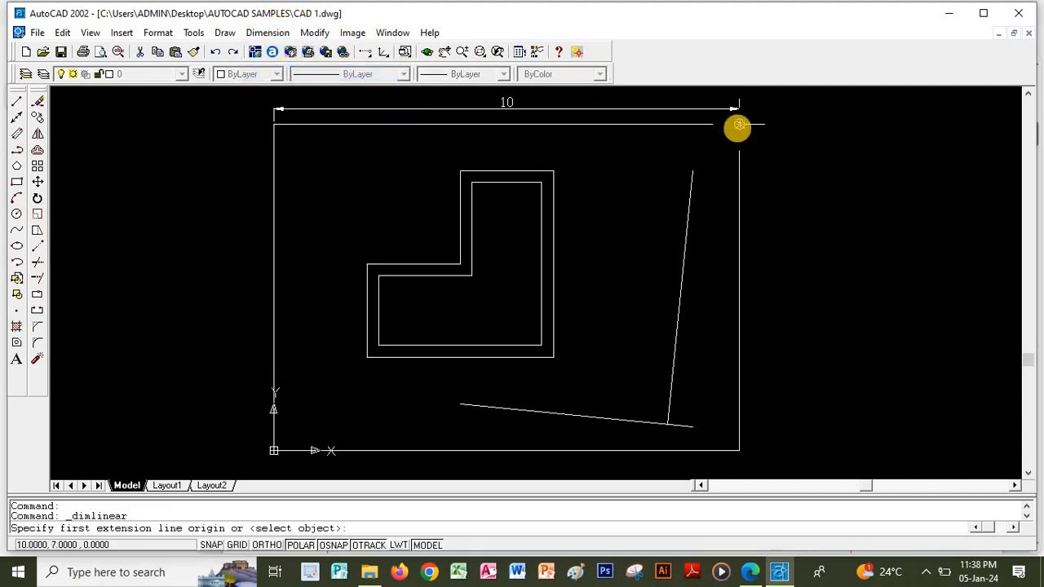
click(739, 125)
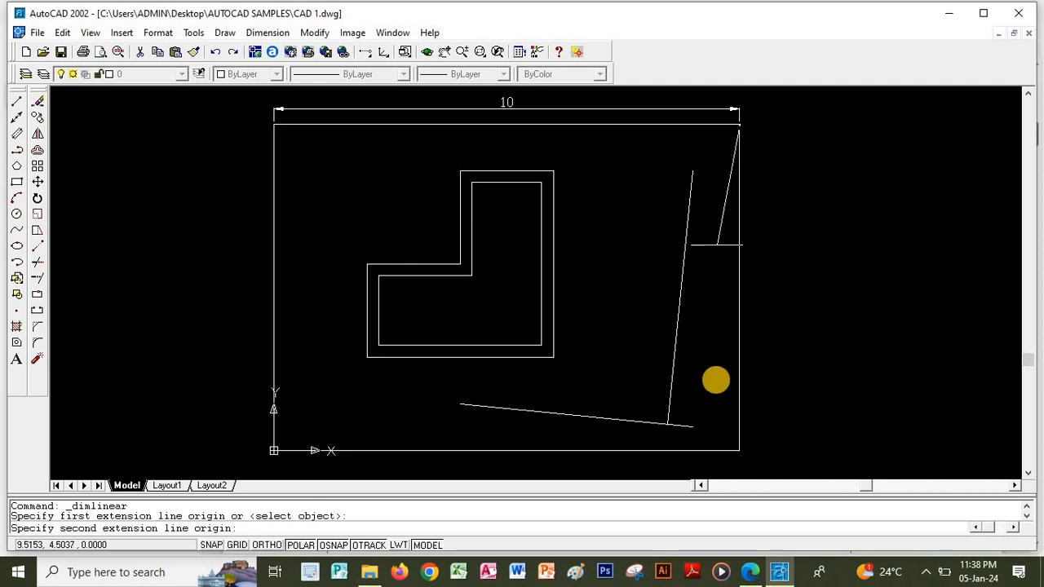
click(739, 450)
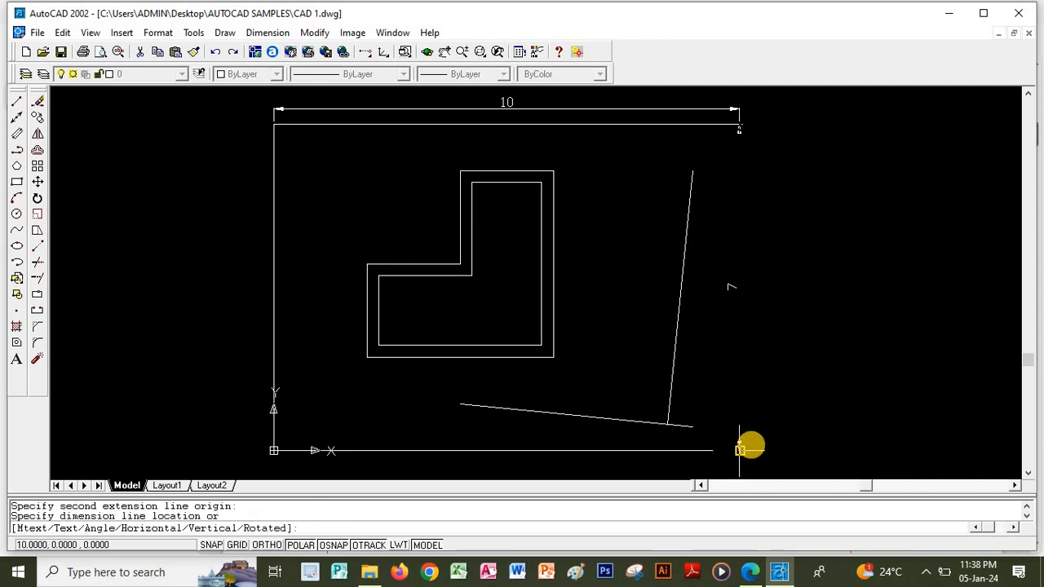
click(767, 433)
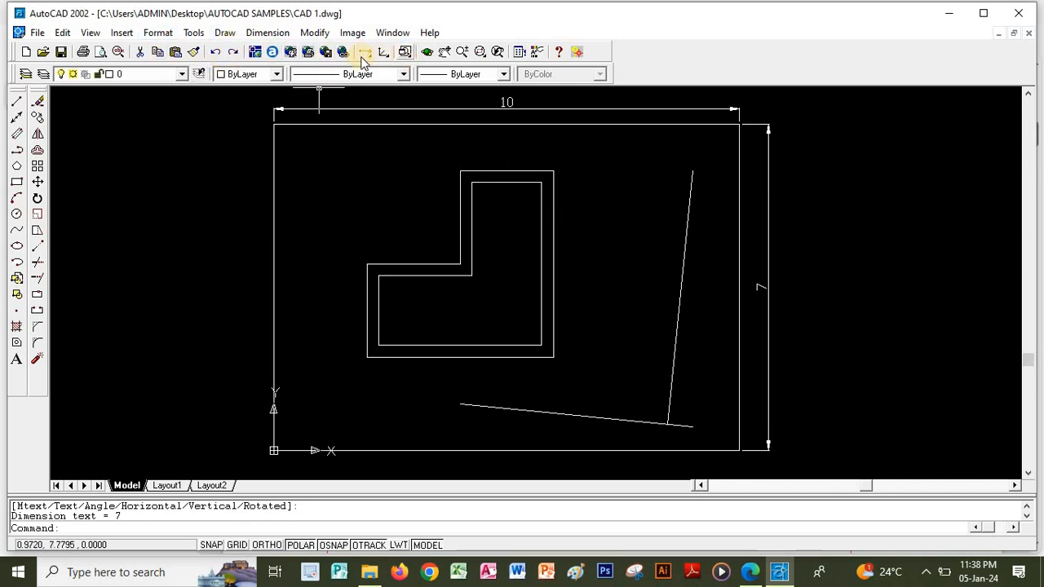
Add a linear dimension for the outer L-shape's short upper edge, placed just above it.
click(278, 35)
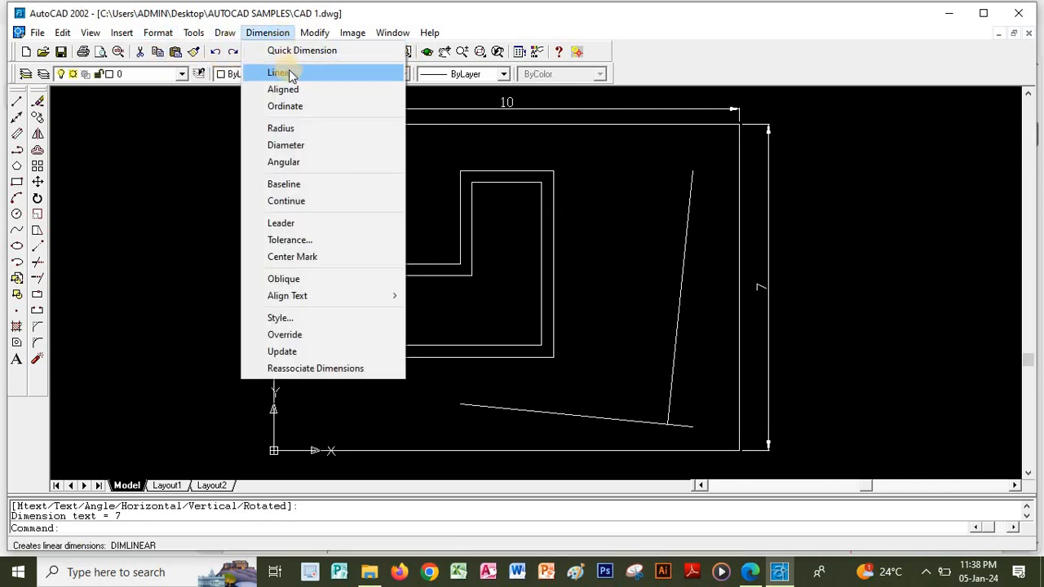
click(281, 71)
click(460, 171)
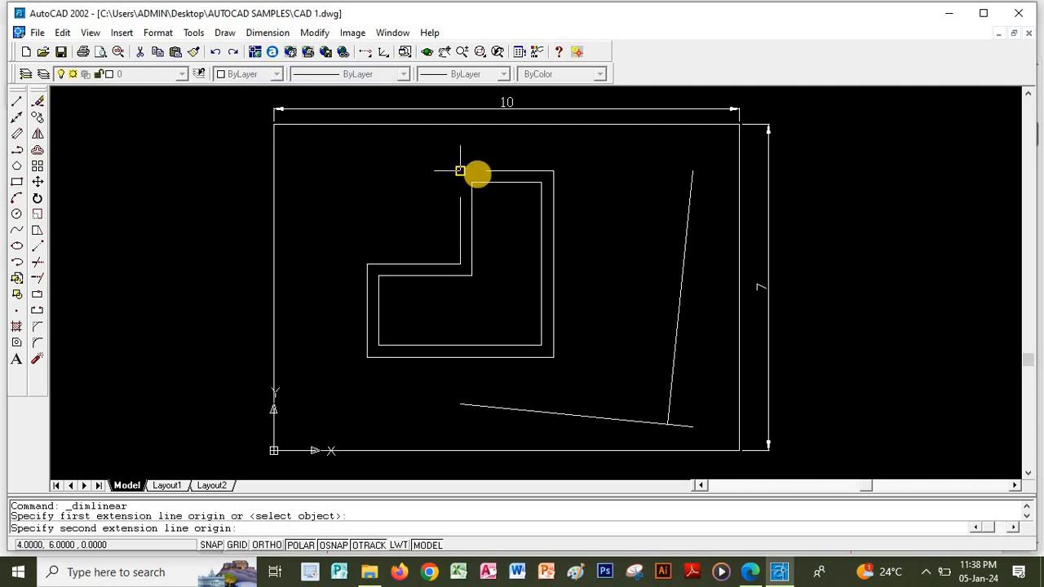
click(553, 171)
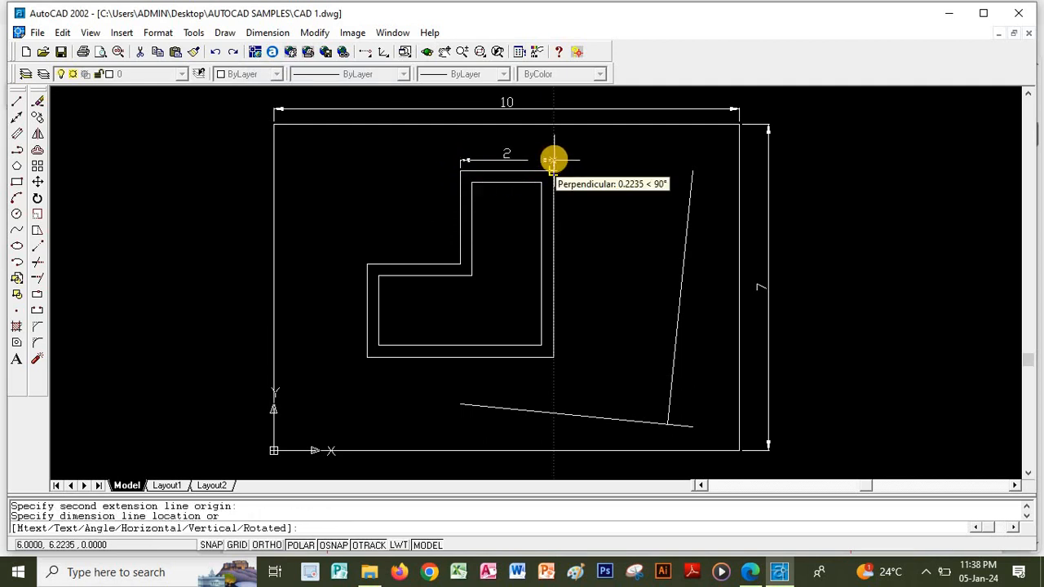
click(552, 161)
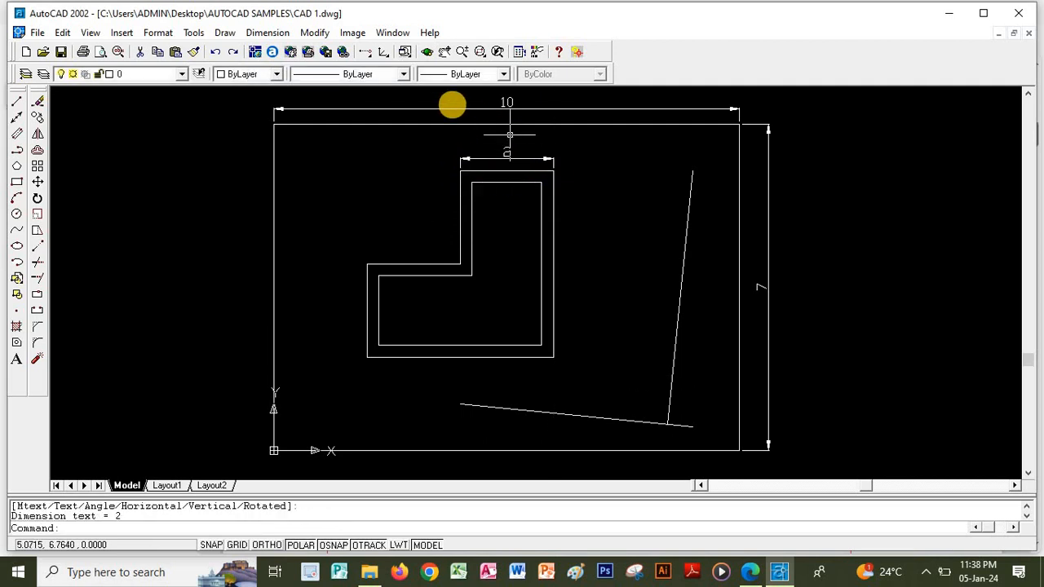
Add a vertical linear dimension for the outer L-shape's full-height right edge, placed just outside it.
click(268, 33)
click(286, 78)
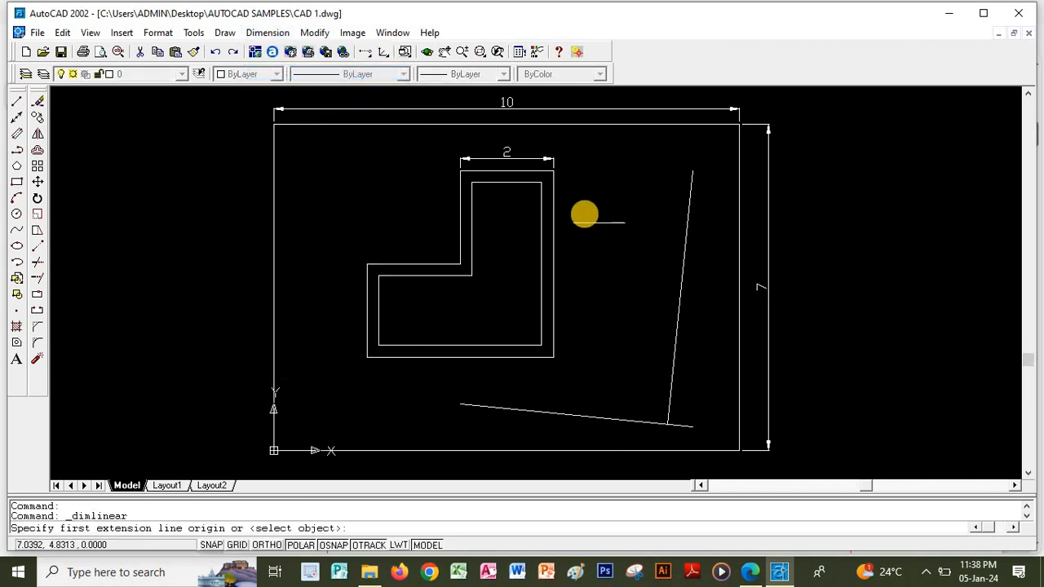
click(553, 172)
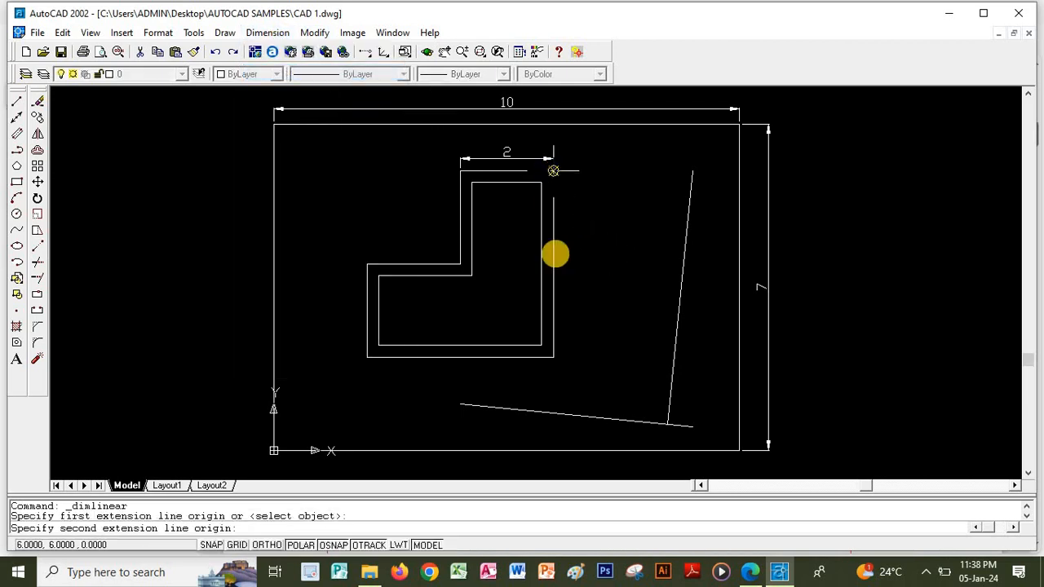
click(553, 356)
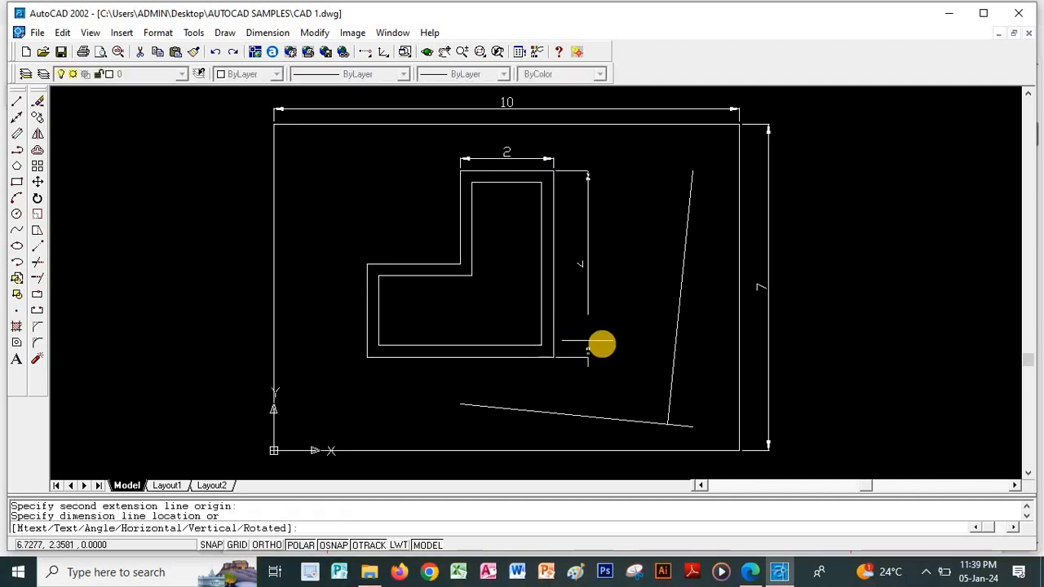
click(583, 340)
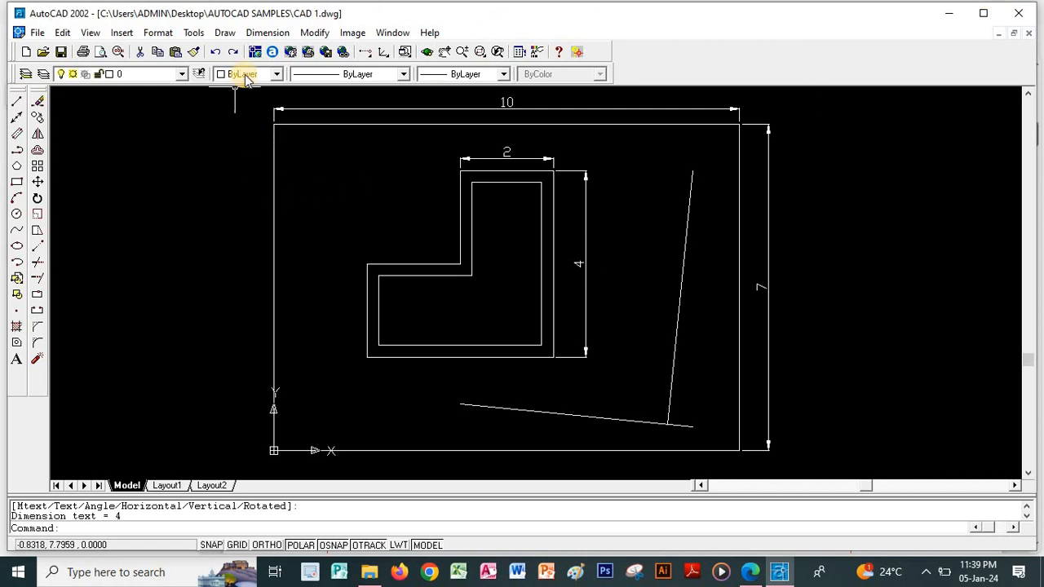
Add a vertical linear dimension for the outer L-shape's upper left edge, from the top corner down to the inner corner.
click(268, 32)
click(285, 75)
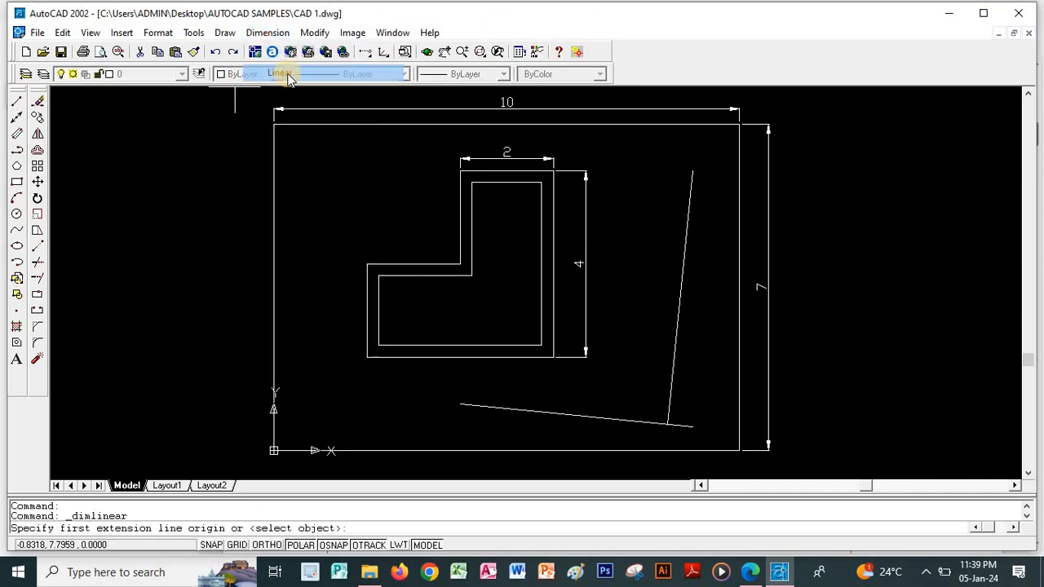
click(460, 172)
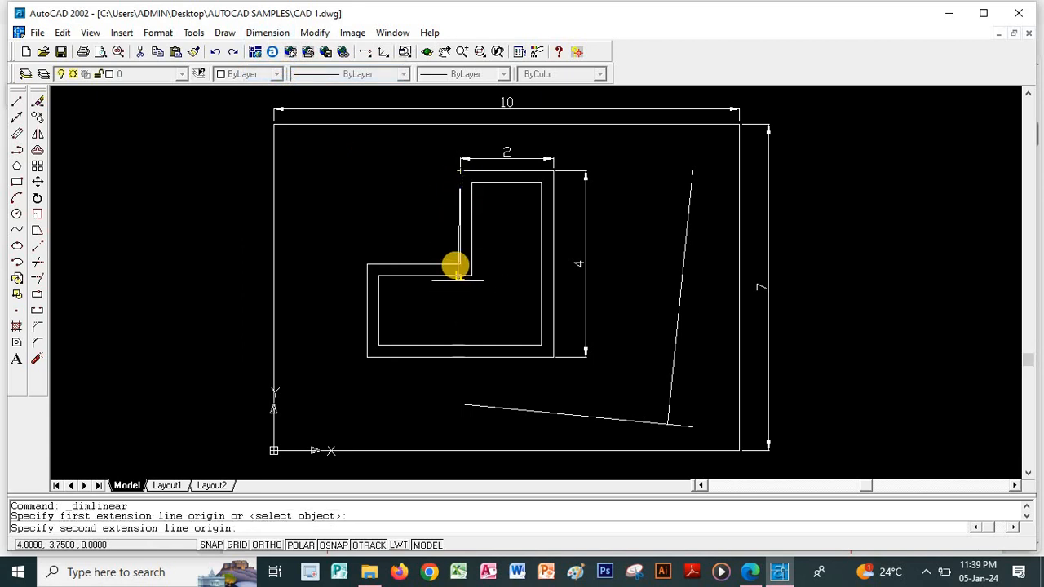
click(456, 263)
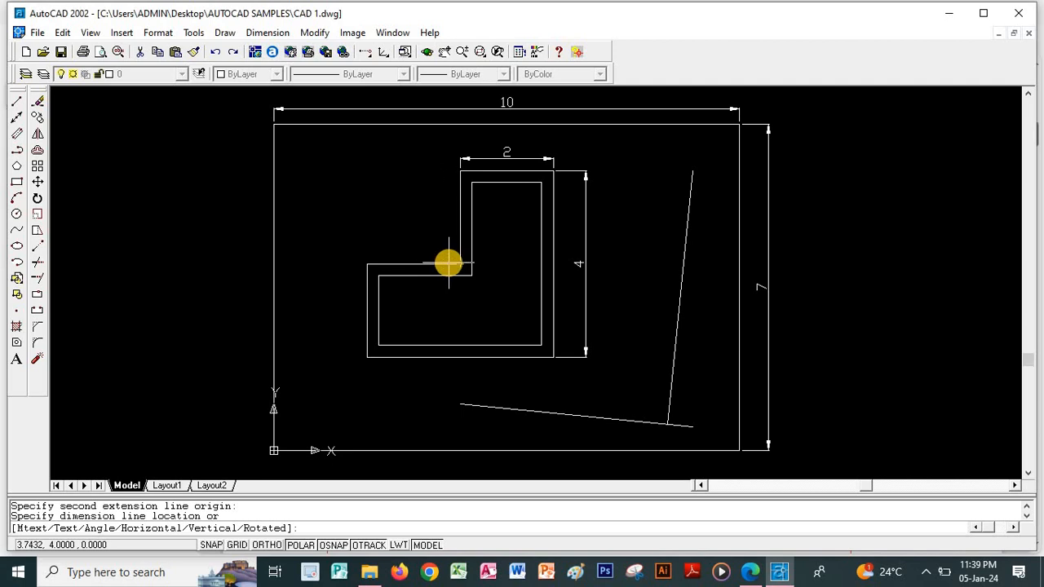
click(448, 263)
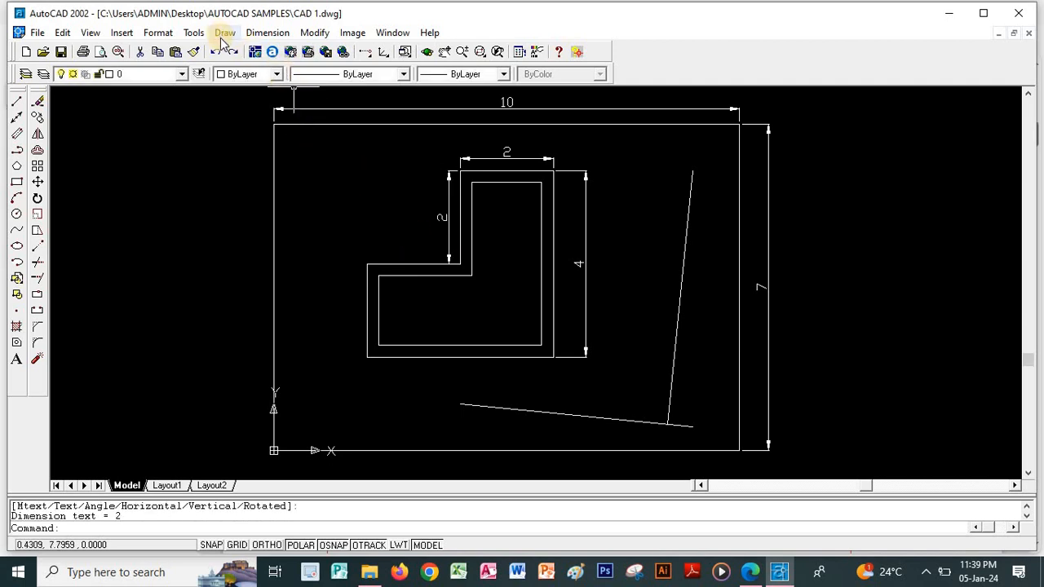
Try to dimension the outer L-shape's horizontal step edge from the inner corner leftward, and erase the misplaced dimension.
click(267, 33)
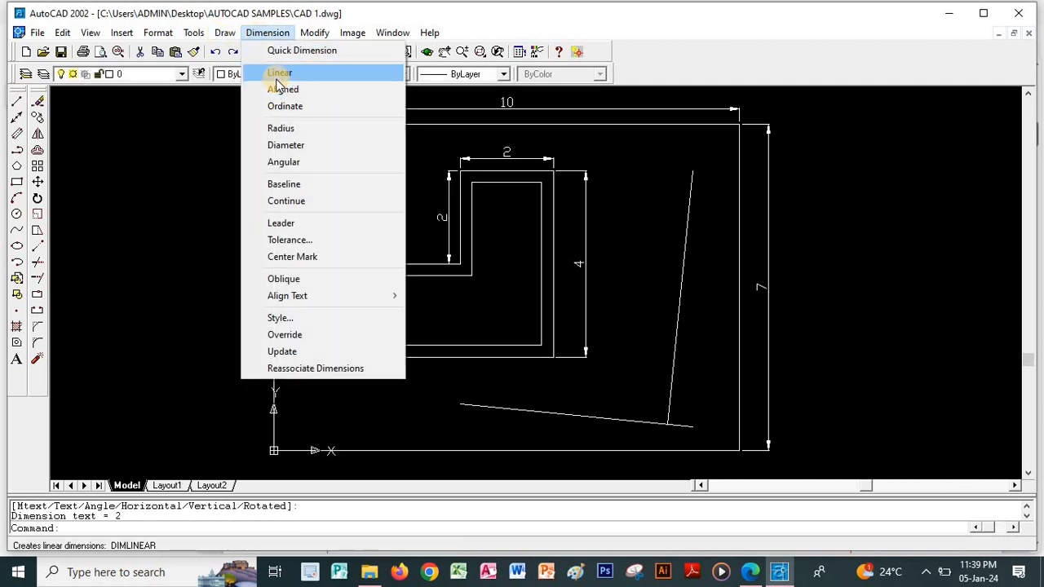
click(279, 72)
click(460, 263)
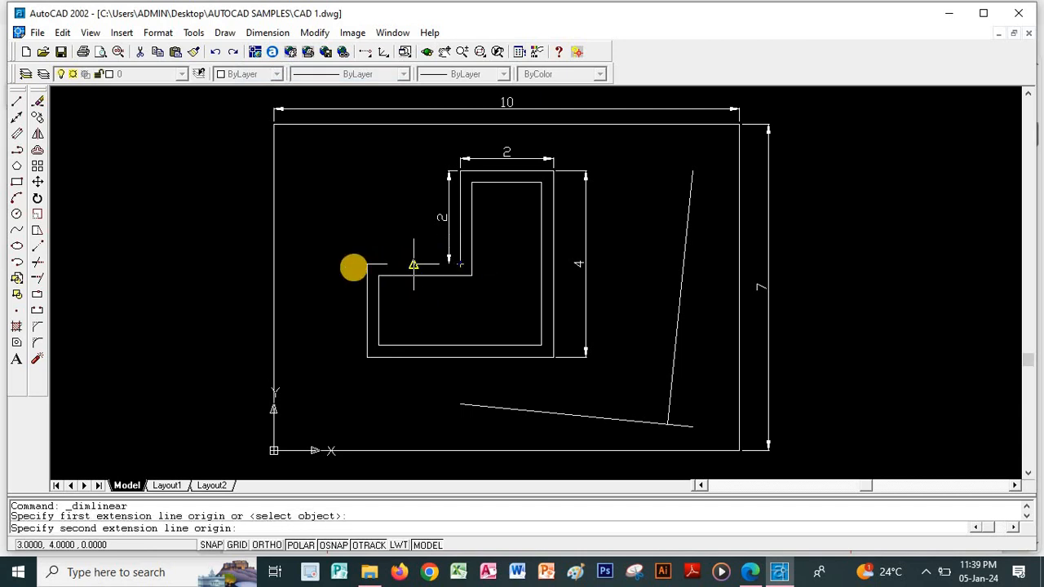
click(367, 264)
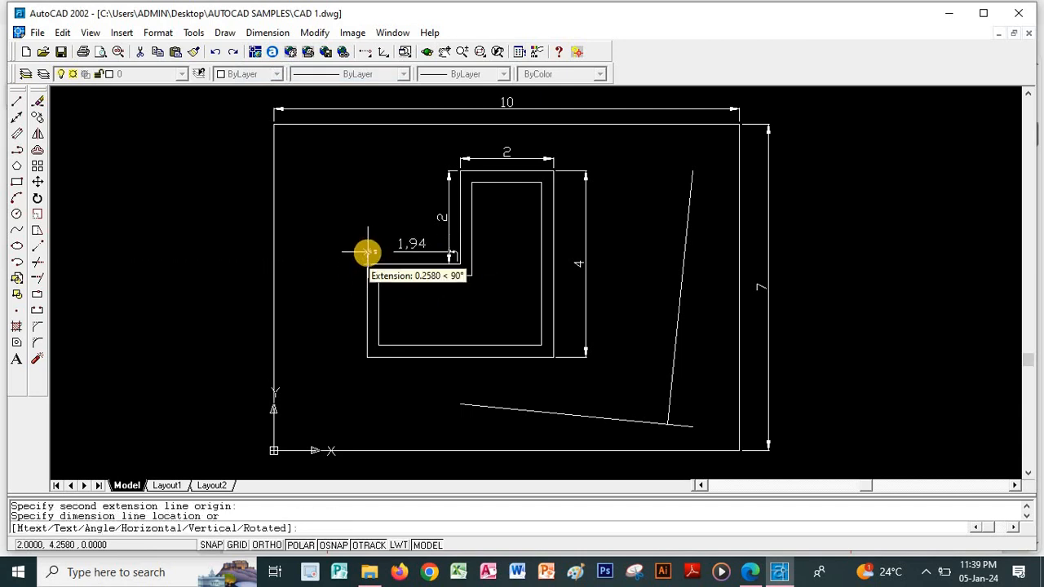
click(366, 262)
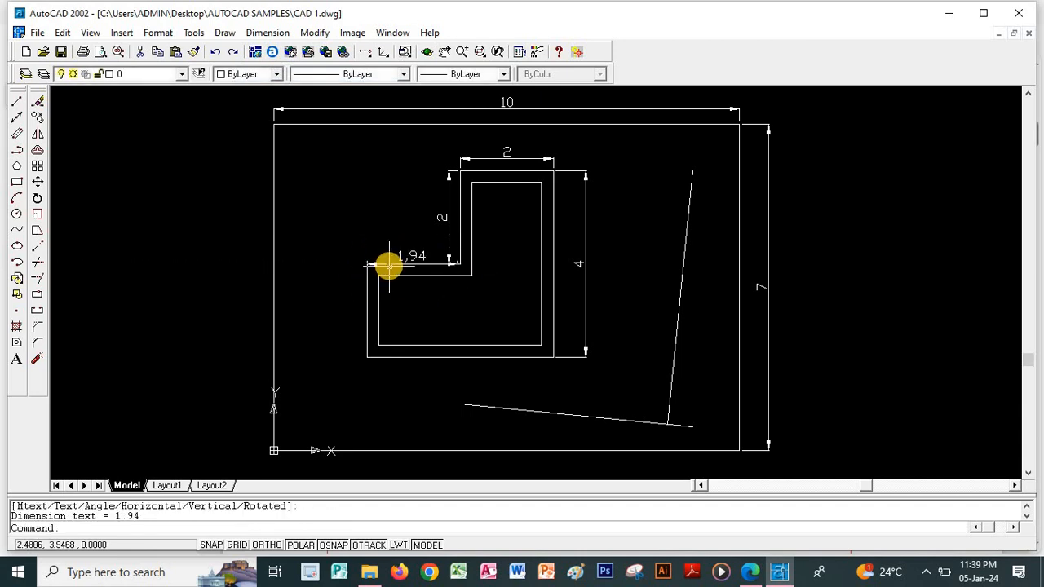
click(390, 263)
key(Delete)
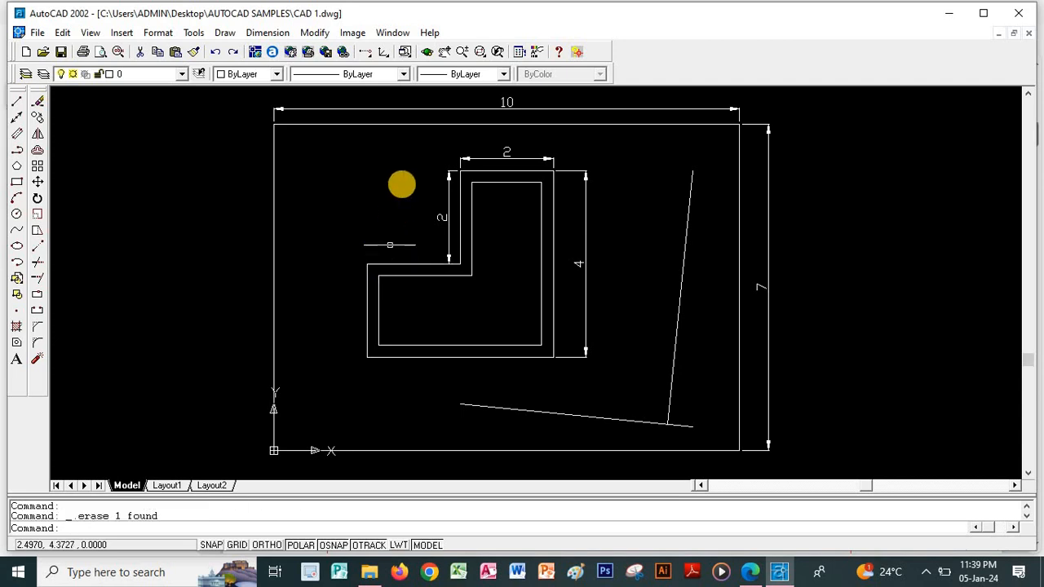
Add a linear dimension for the outer L-shape's horizontal step edge, from its left corner to the inner corner, placed just above it.
click(269, 33)
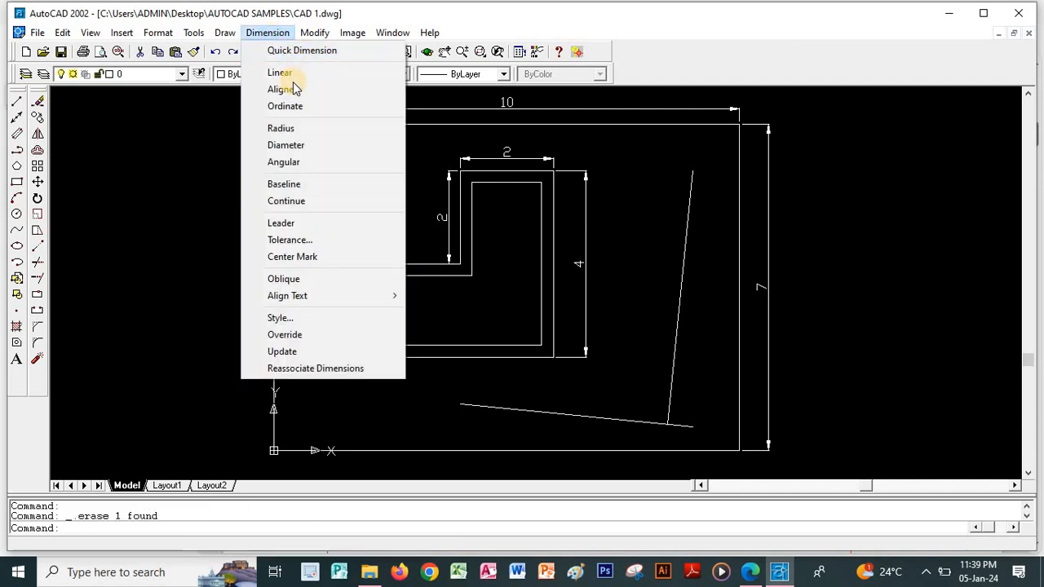
click(292, 74)
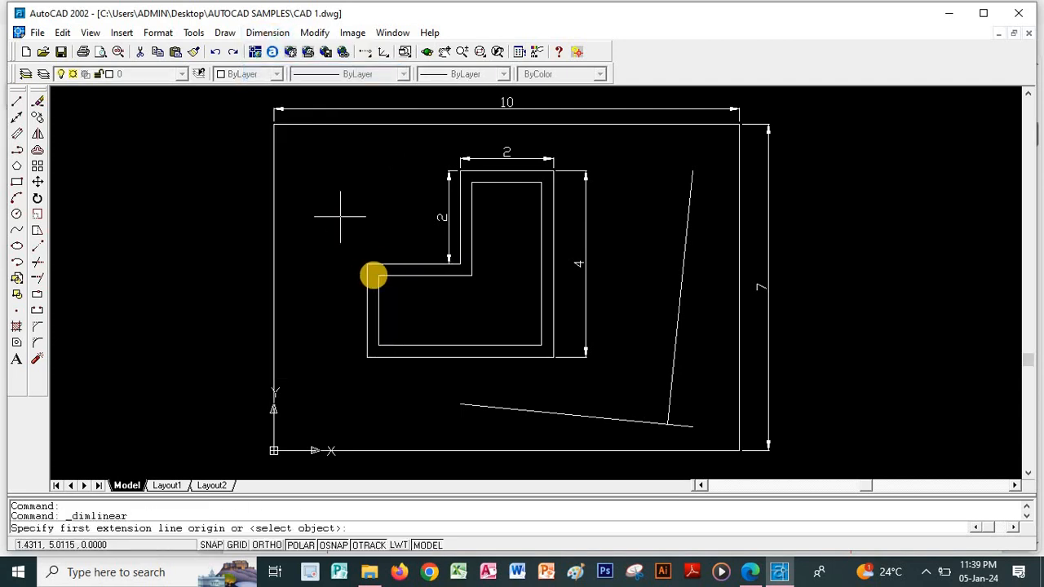
click(366, 265)
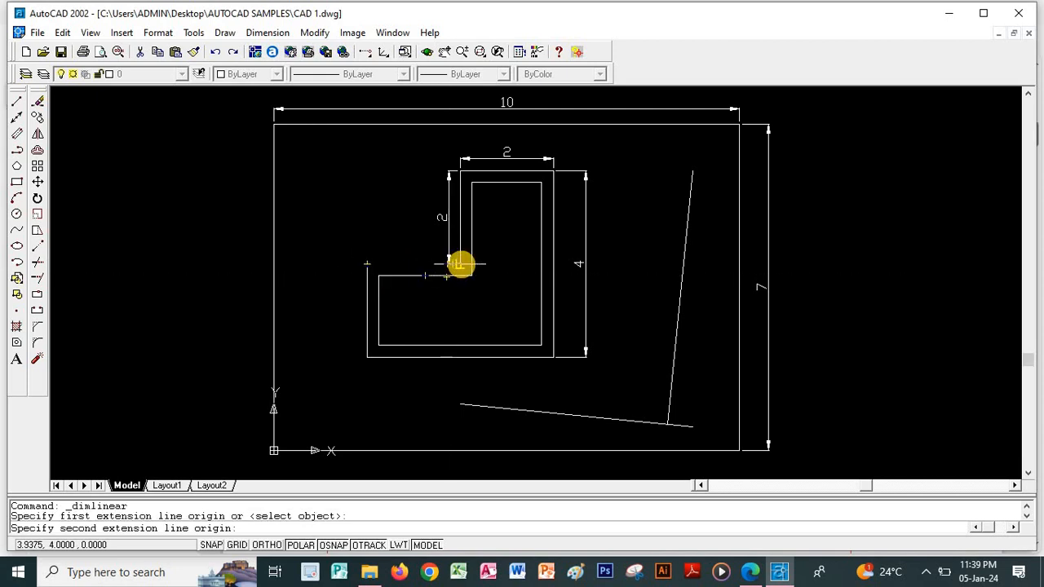
click(461, 271)
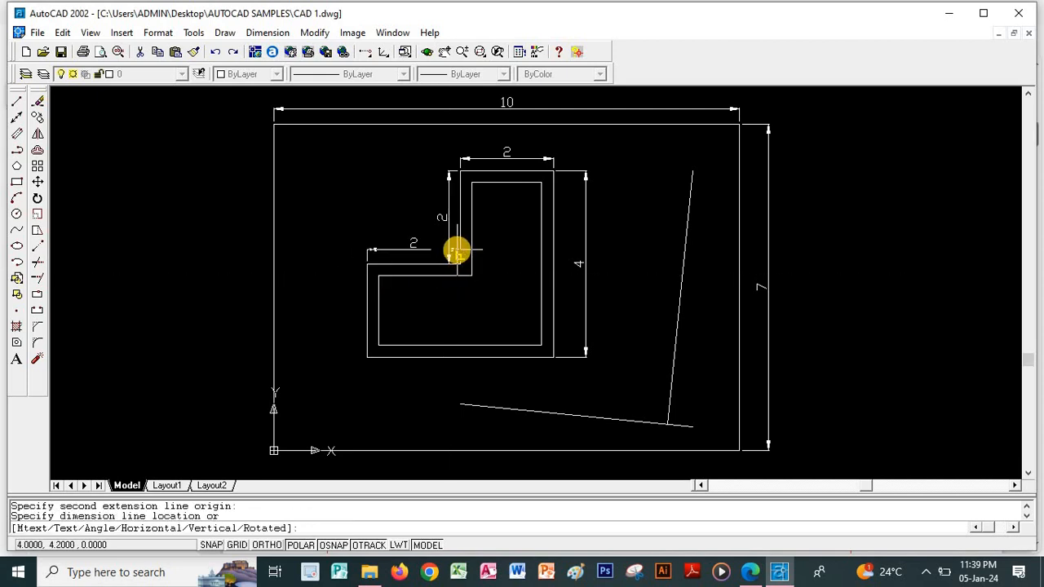
click(455, 256)
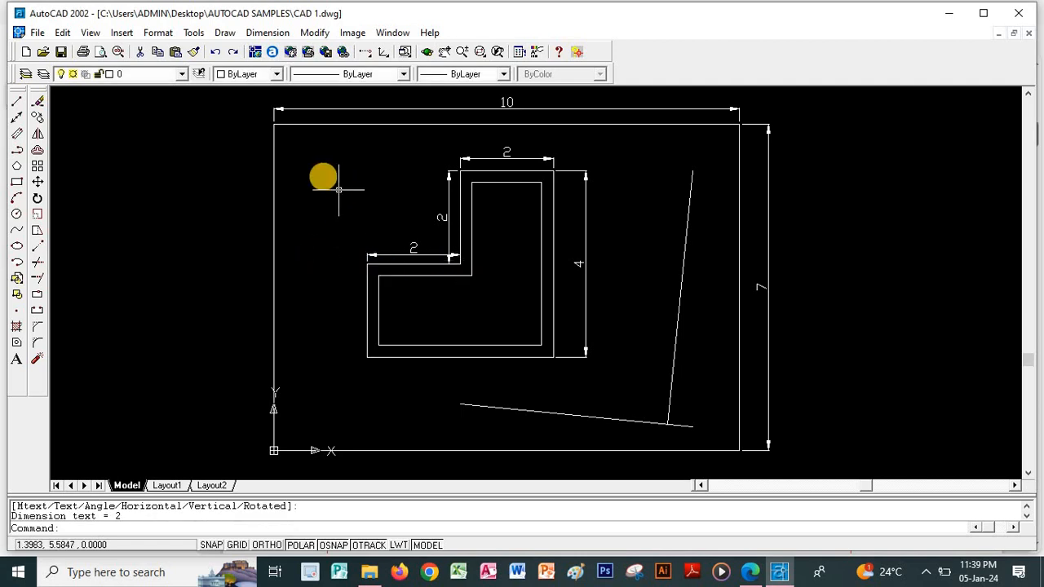
Add a vertical linear dimension for the outer L-shape's lower left edge, placed just outside it.
click(267, 33)
click(275, 71)
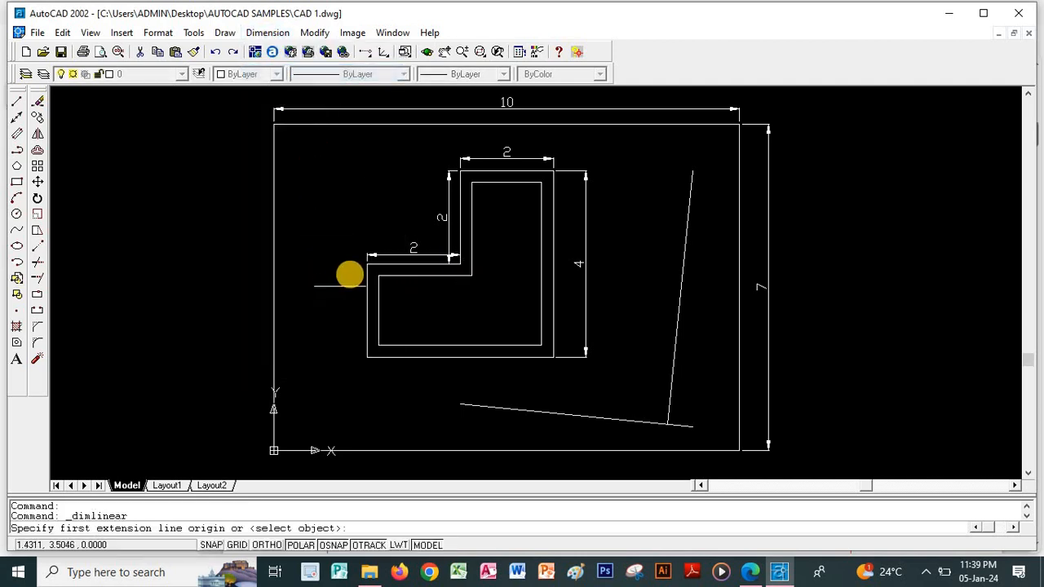
click(367, 357)
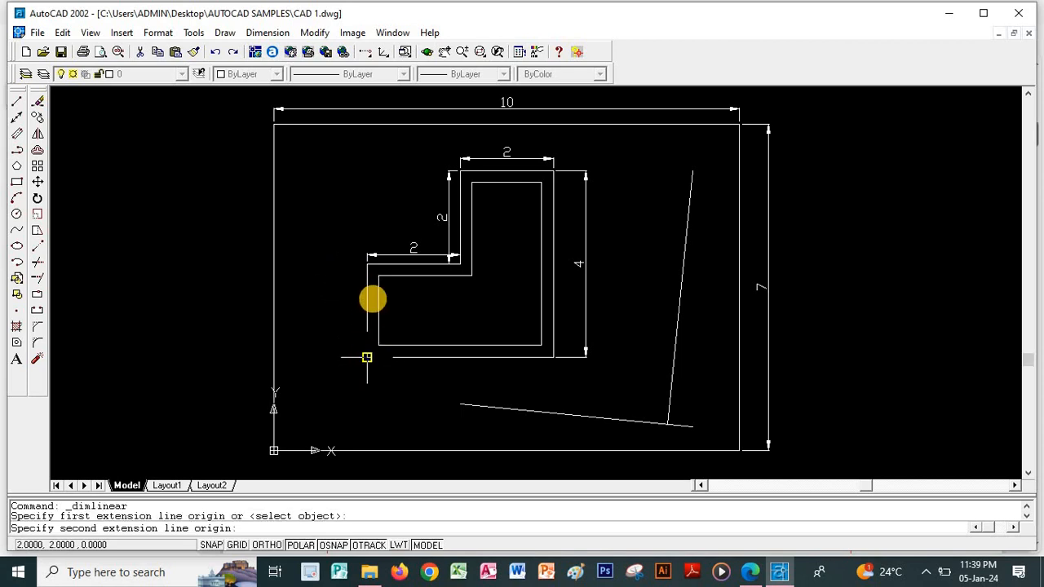
click(367, 265)
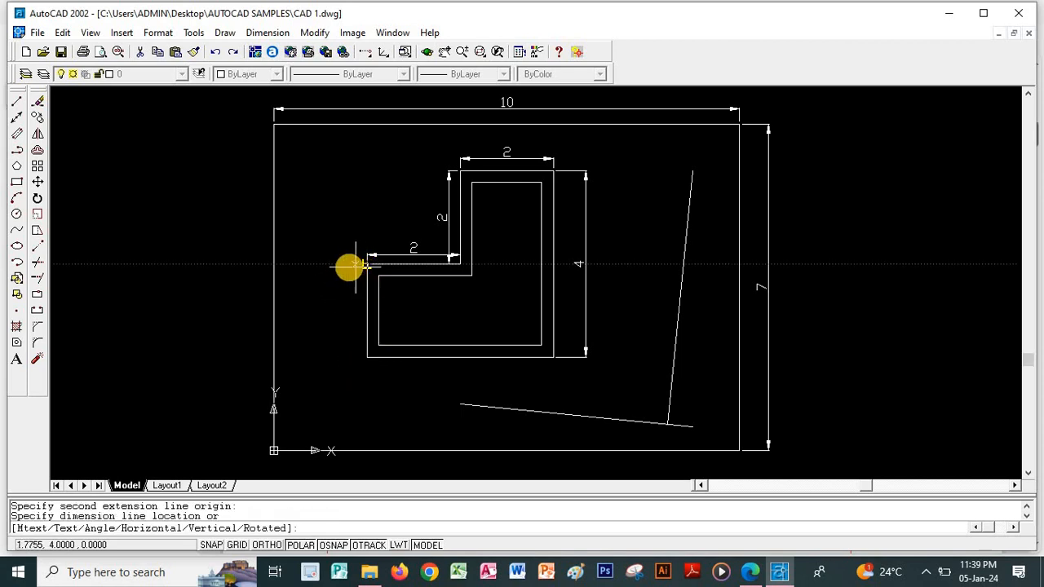
click(349, 269)
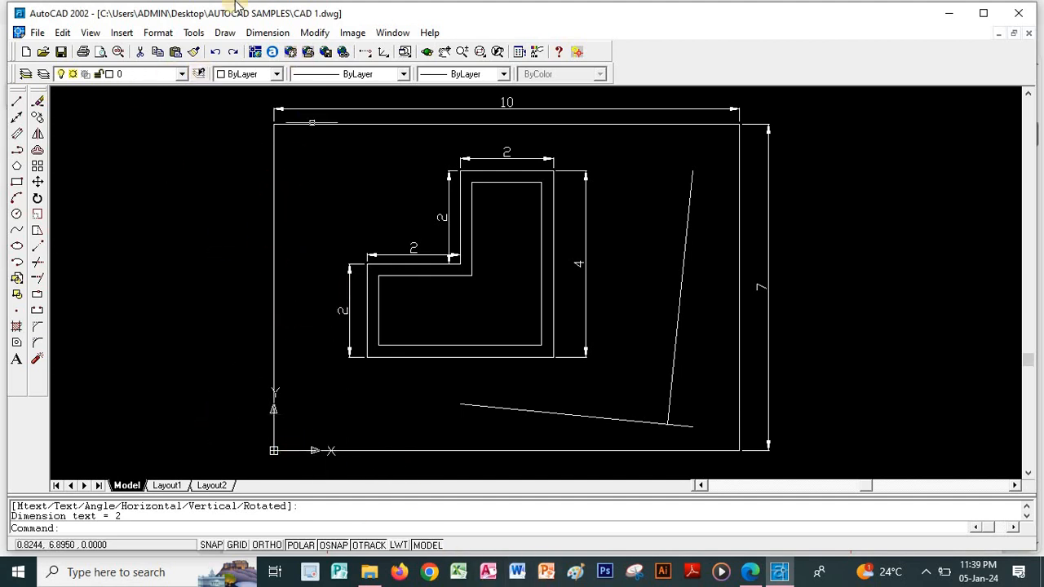
Add a leader pointing to the border's lower-left corner with the annotation text 0,0.
click(266, 32)
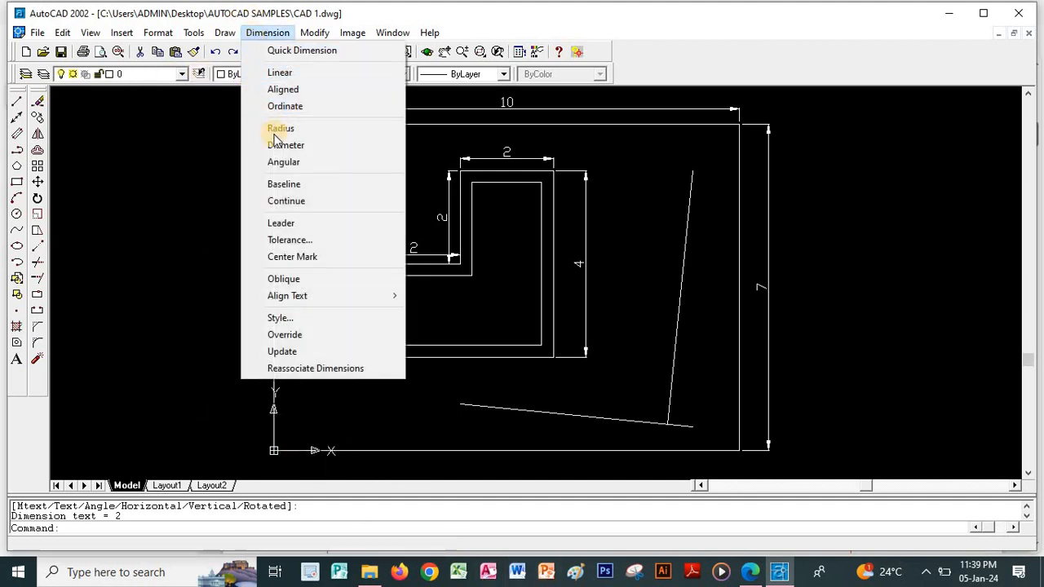
click(280, 223)
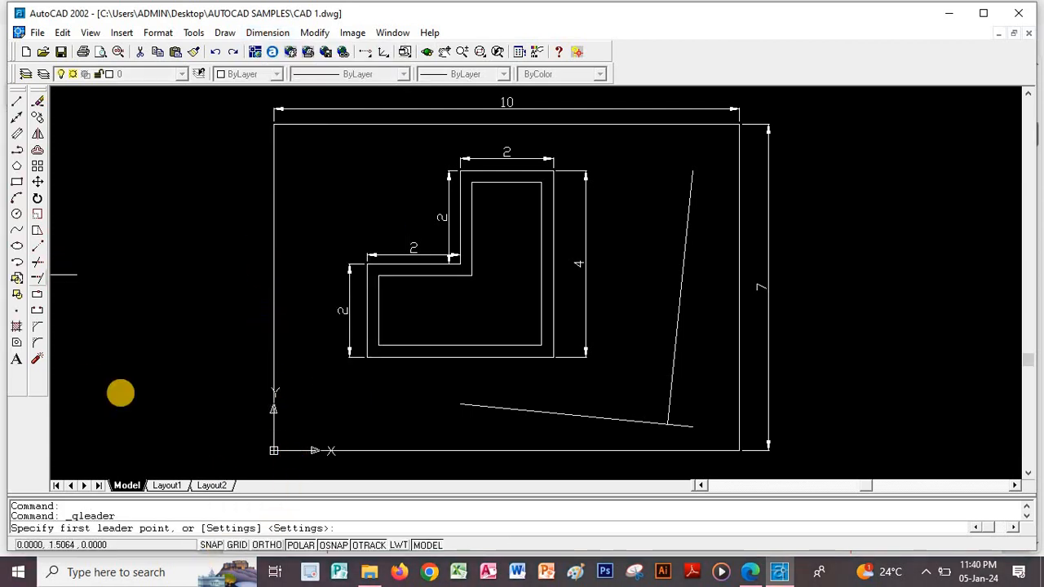
click(274, 450)
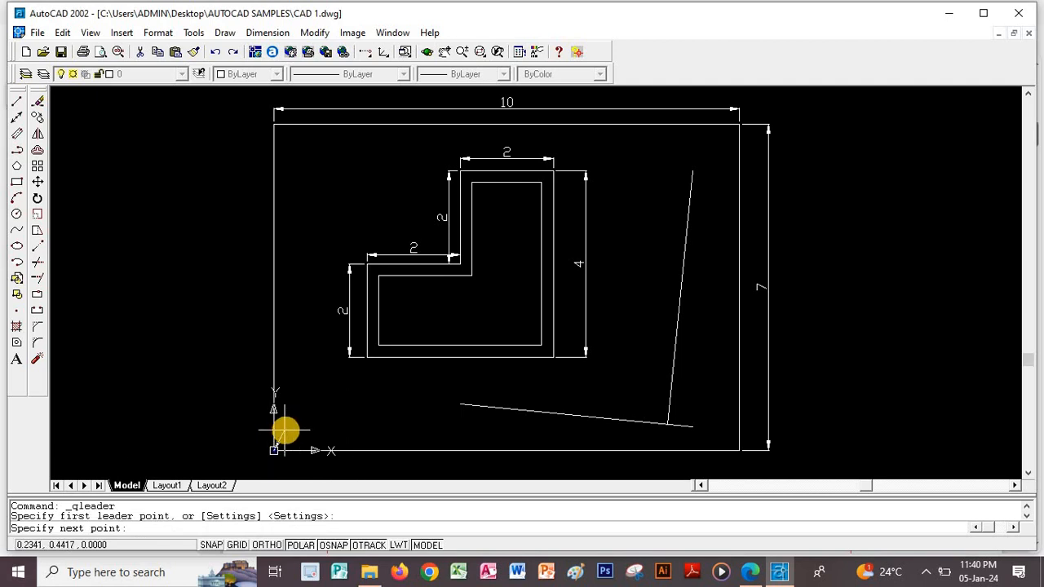
click(286, 428)
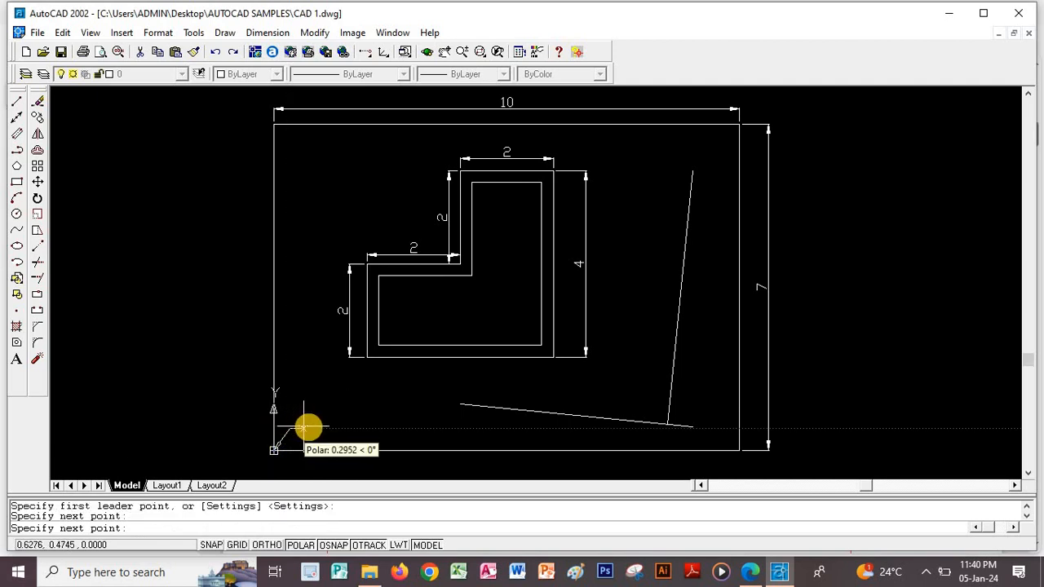
click(308, 428)
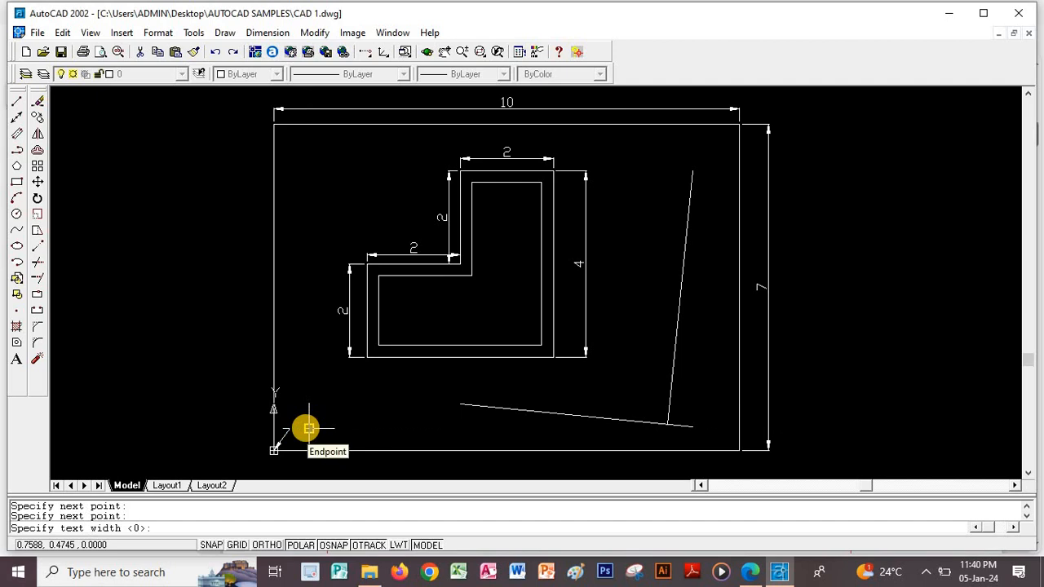
key(Return)
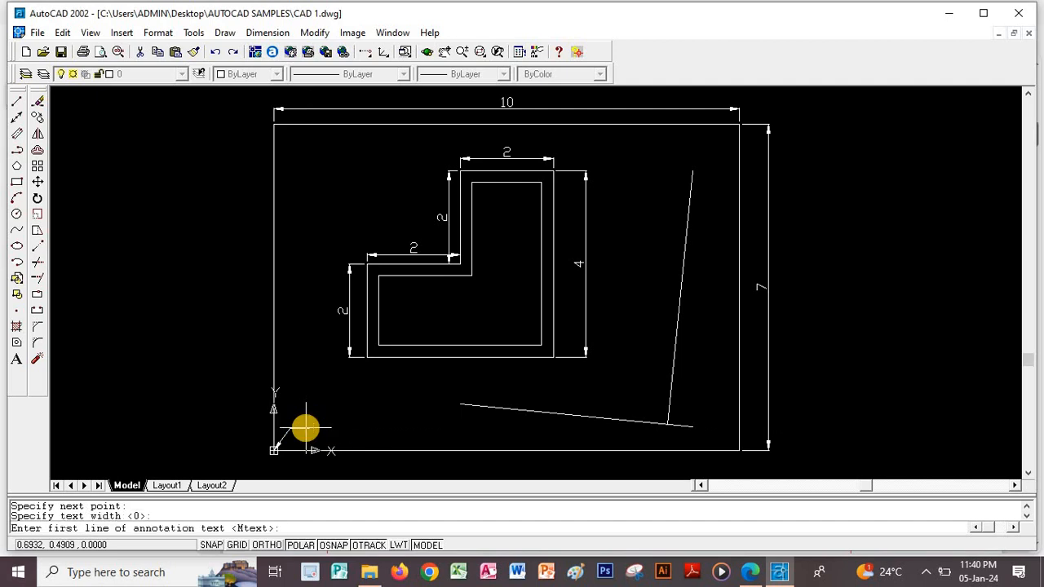
key(Return)
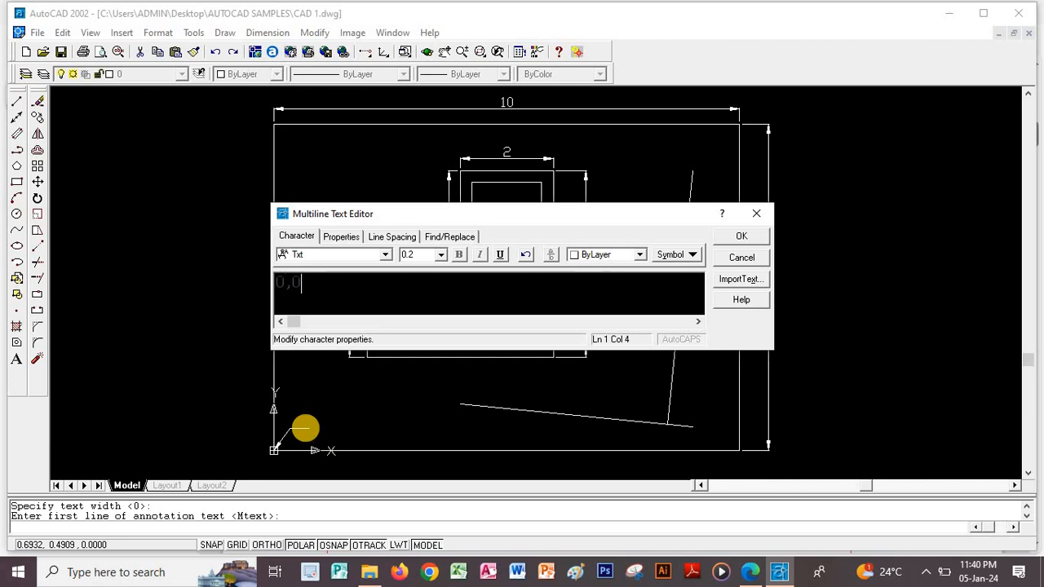
click(739, 236)
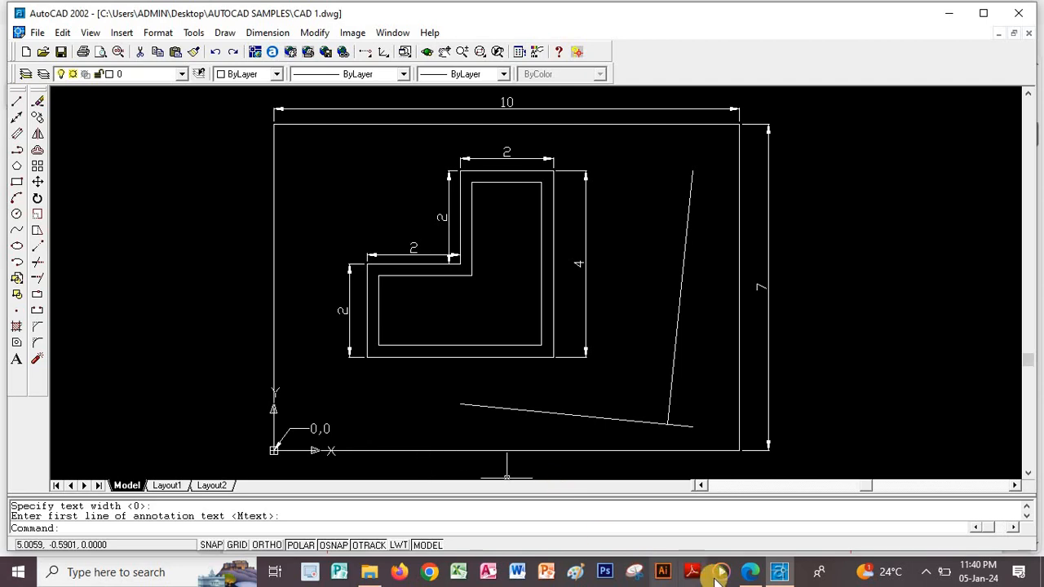
Check the PDF reference, and in AutoCAD add a leader pointing to the lower sloping line's left endpoint with the annotation text 4,1.
click(749, 574)
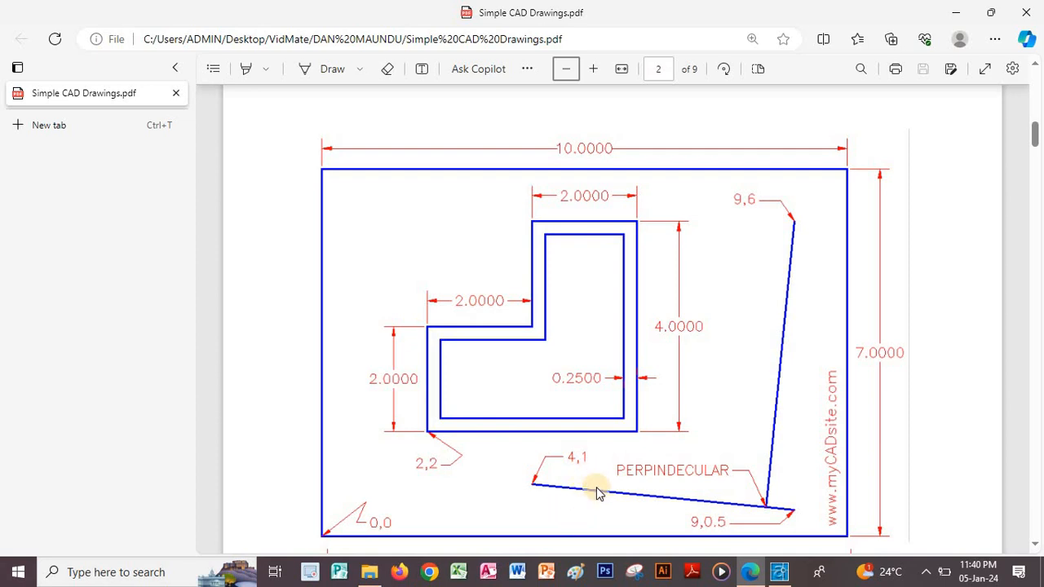
click(778, 574)
click(268, 33)
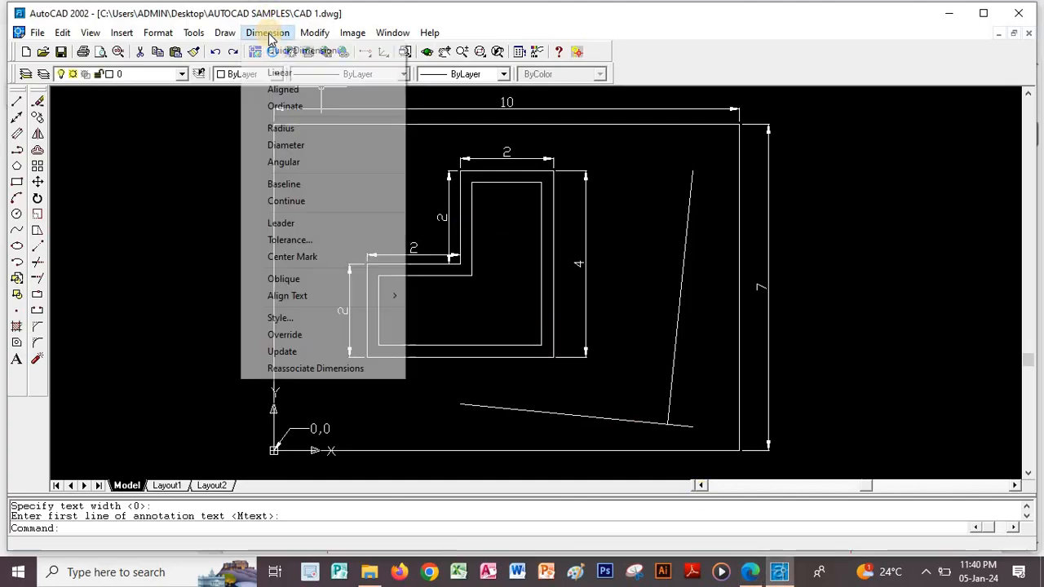
click(277, 223)
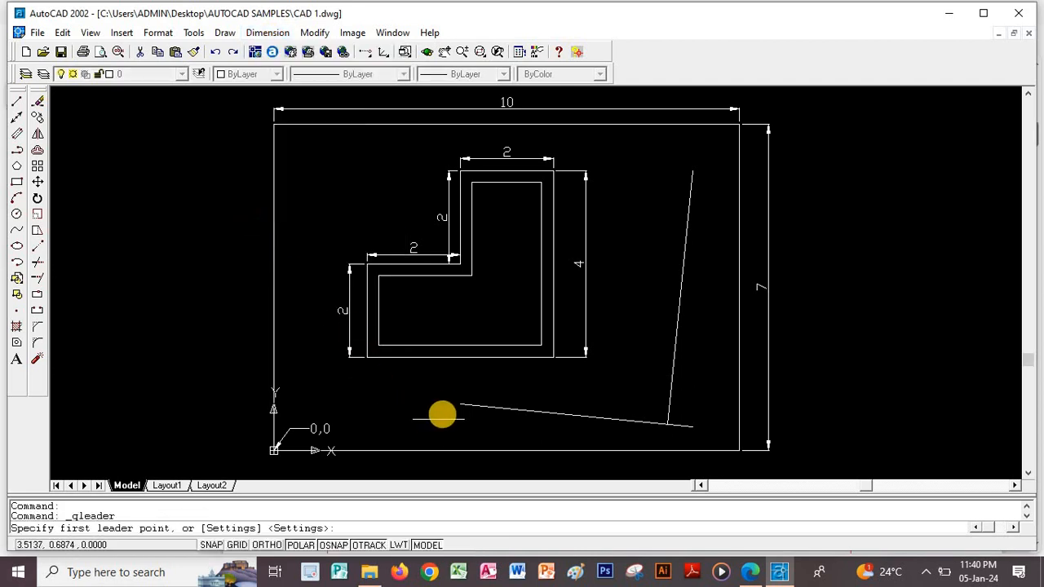
click(460, 404)
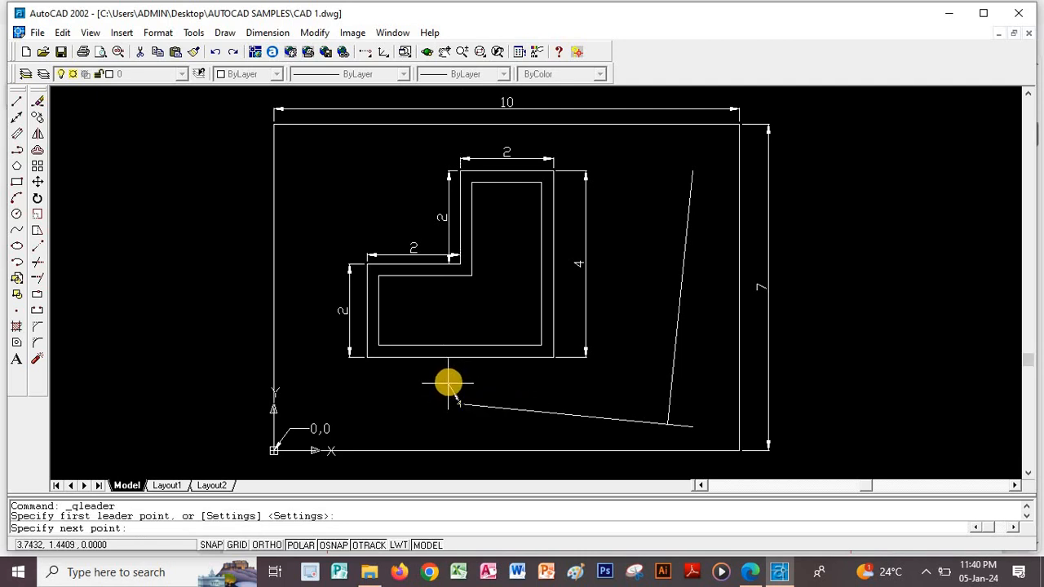
click(449, 381)
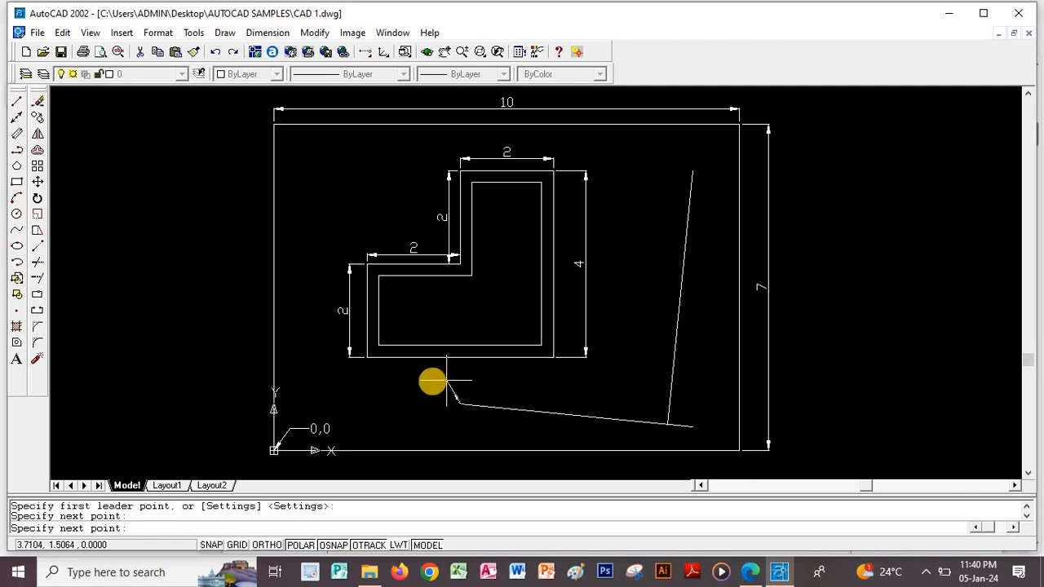
key(Return)
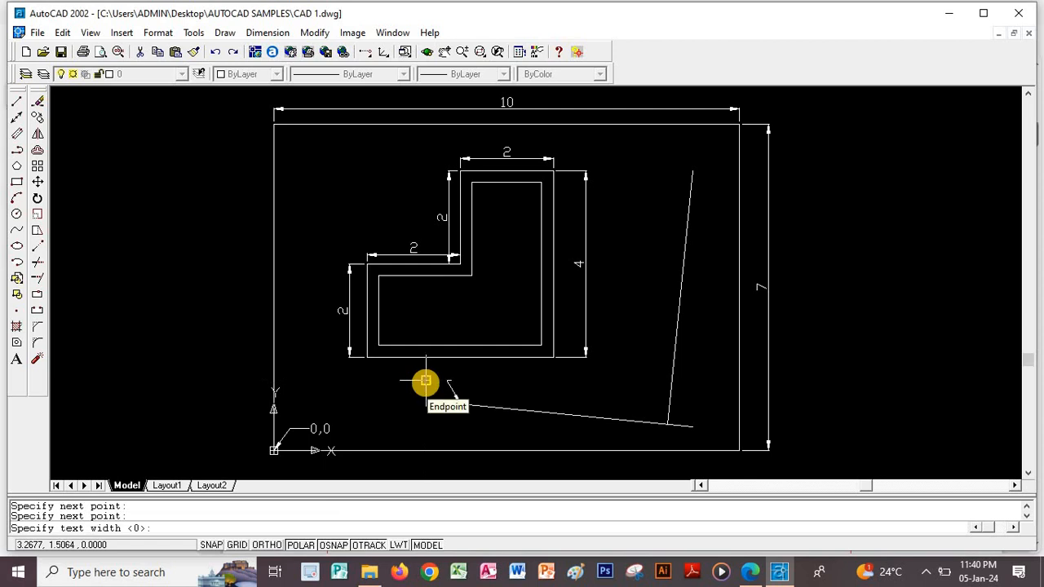
key(Return)
key(Return)
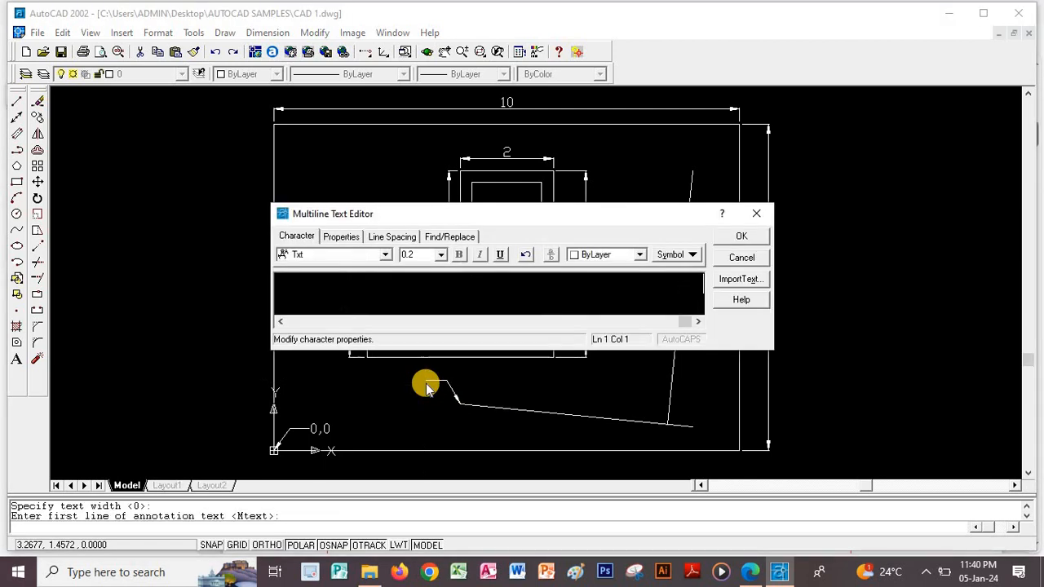
text(4,1)
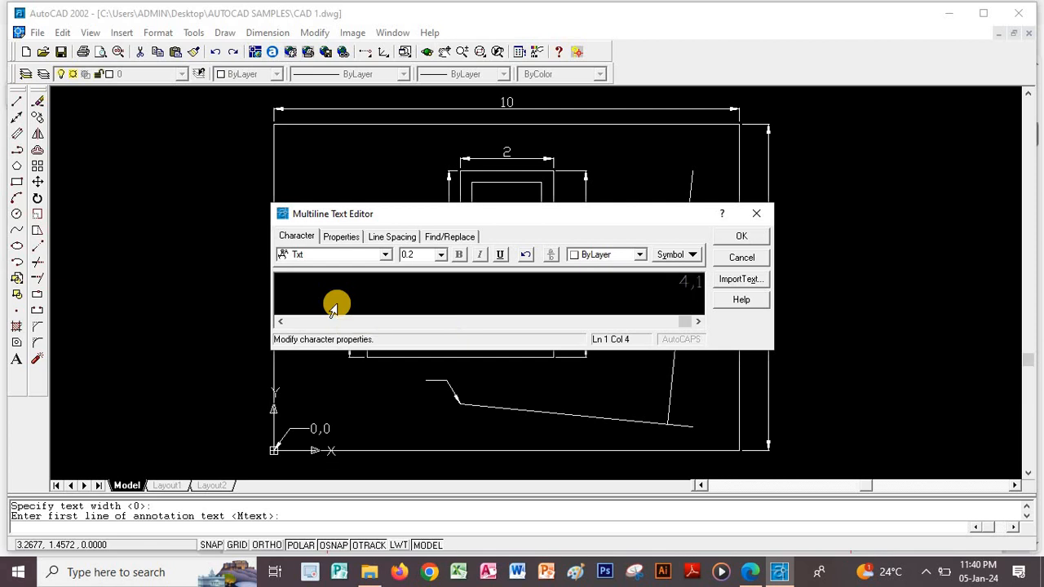
click(738, 237)
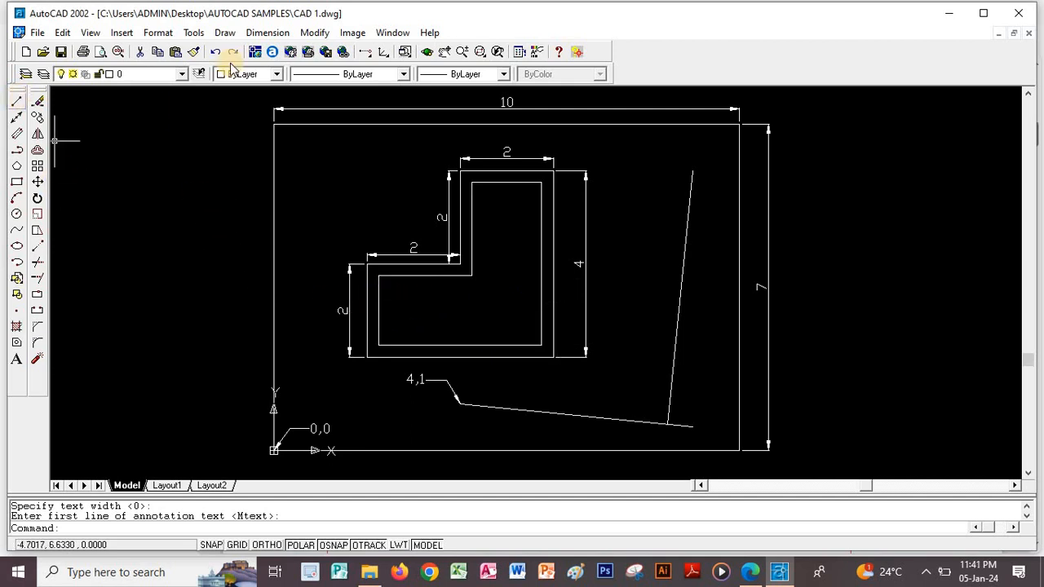
Add a leader pointing to the lower sloping line's right endpoint, with its annotation text 9,0.5 to the left below the line.
click(269, 33)
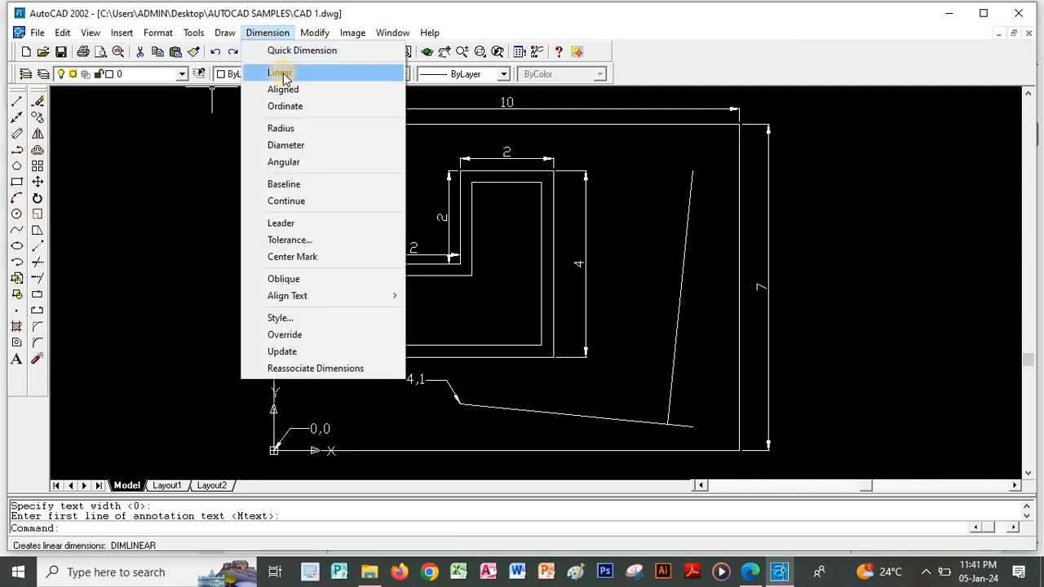
click(281, 225)
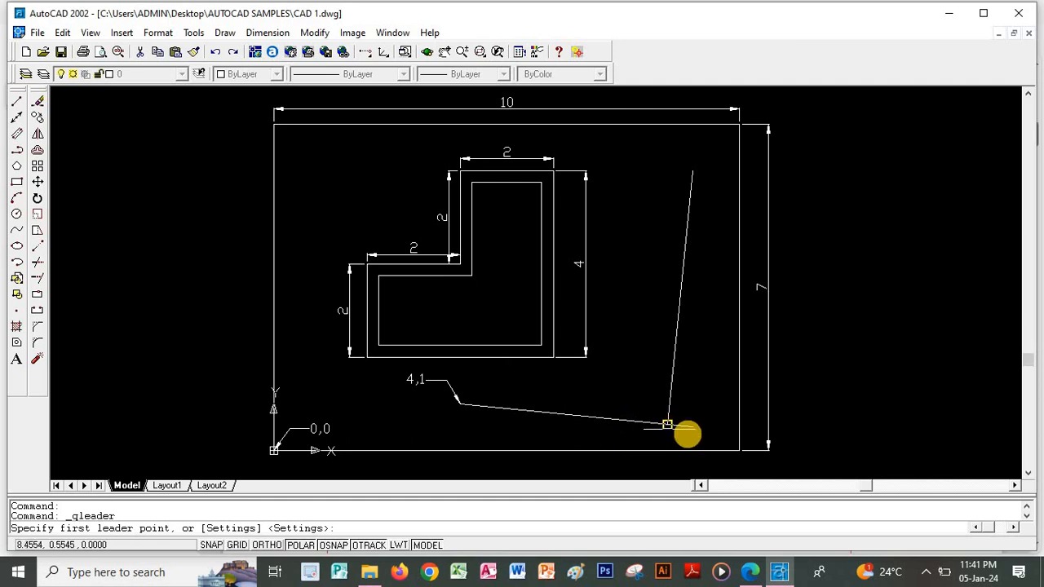
click(692, 428)
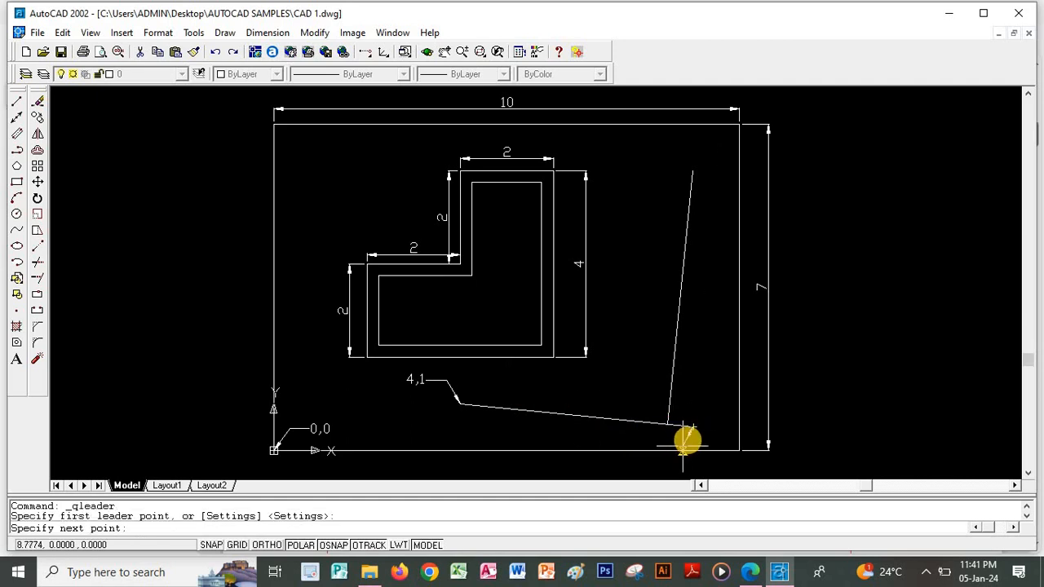
click(677, 440)
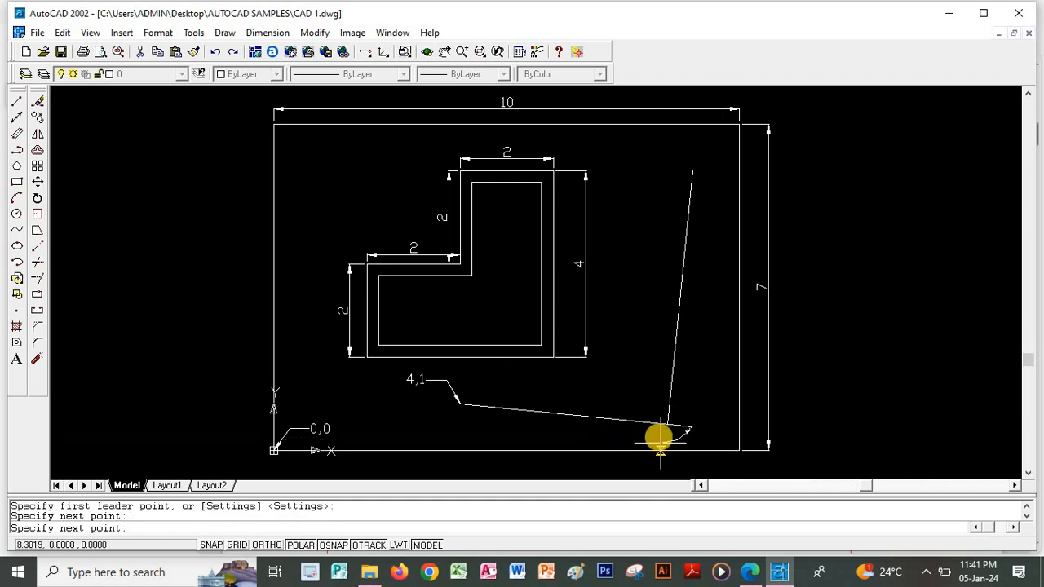
click(657, 440)
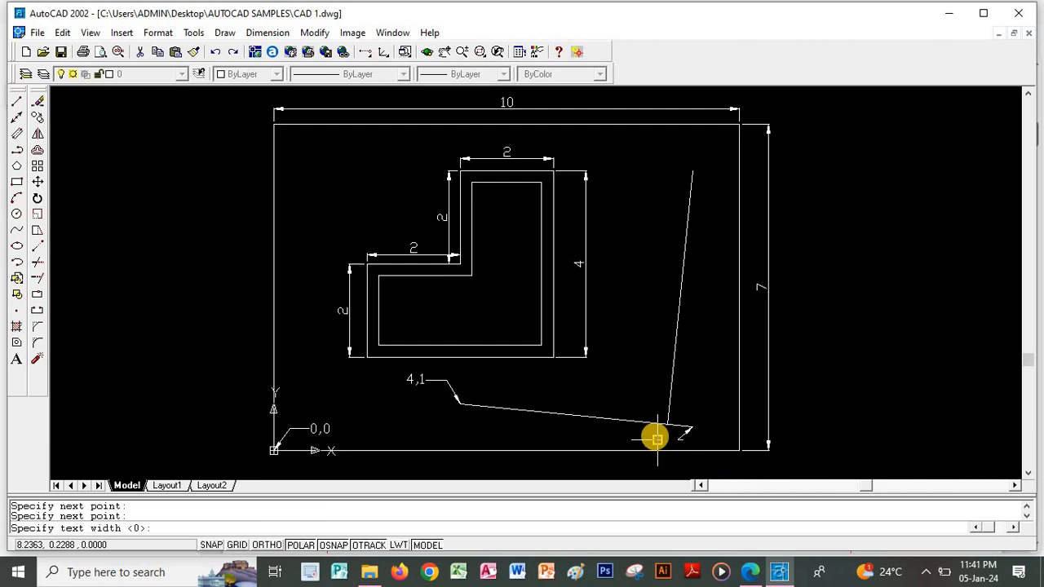
key(Return)
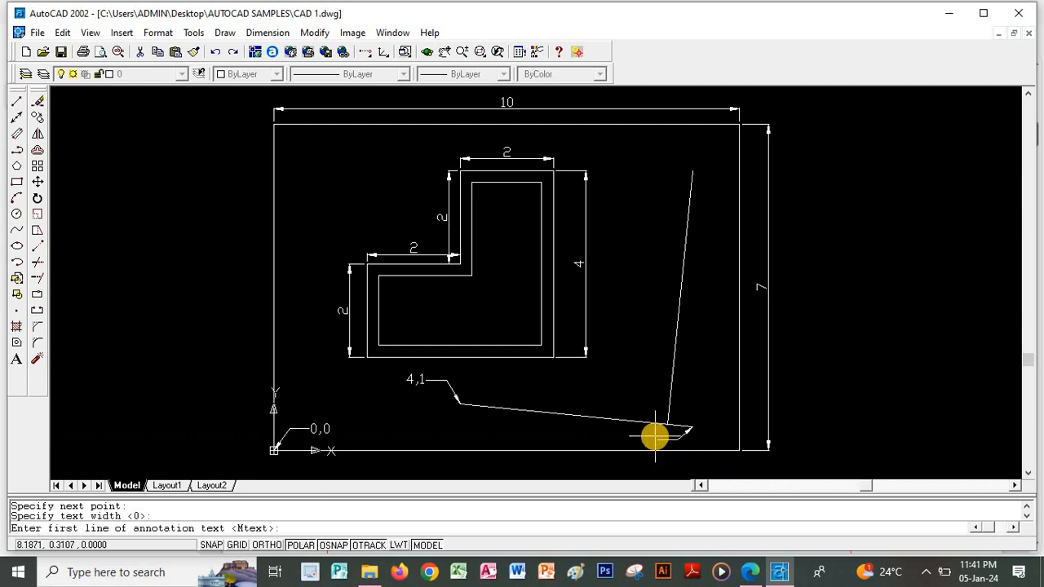
key(Return)
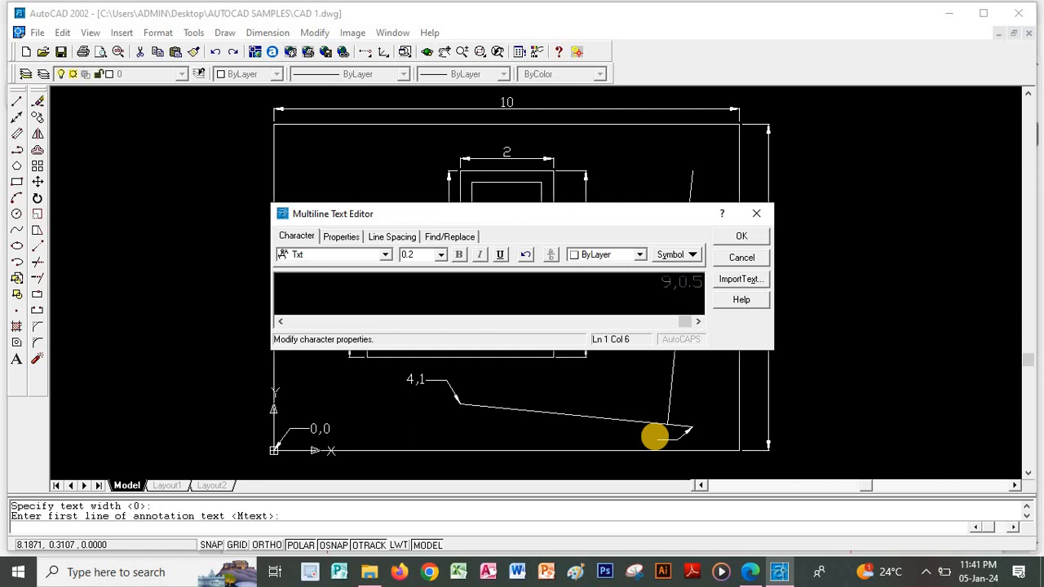
click(737, 235)
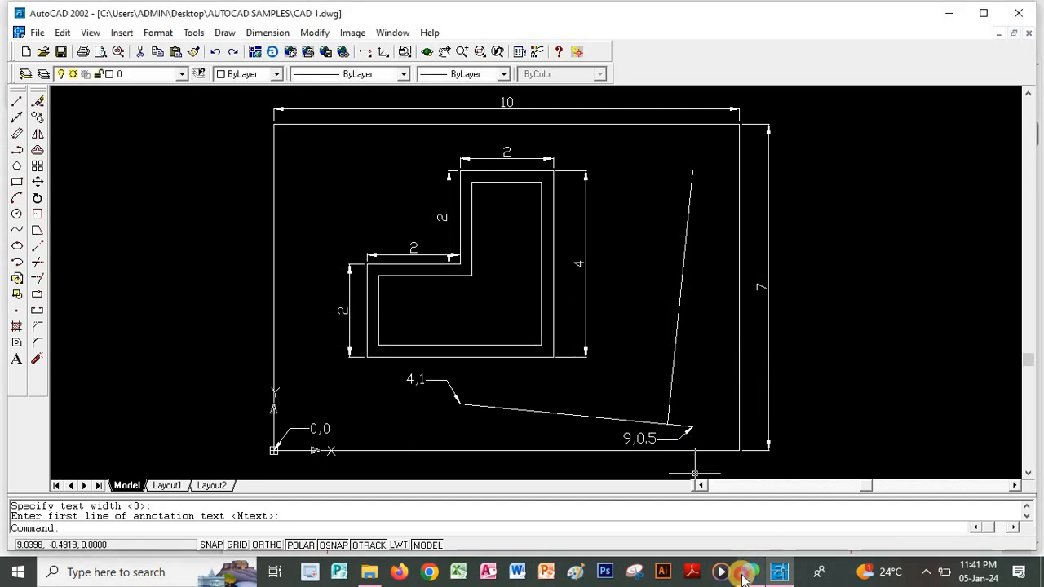
Check the PDF reference, and in AutoCAD add a leader pointing to the steep line's upper endpoint with the annotation text 9,6.
click(748, 574)
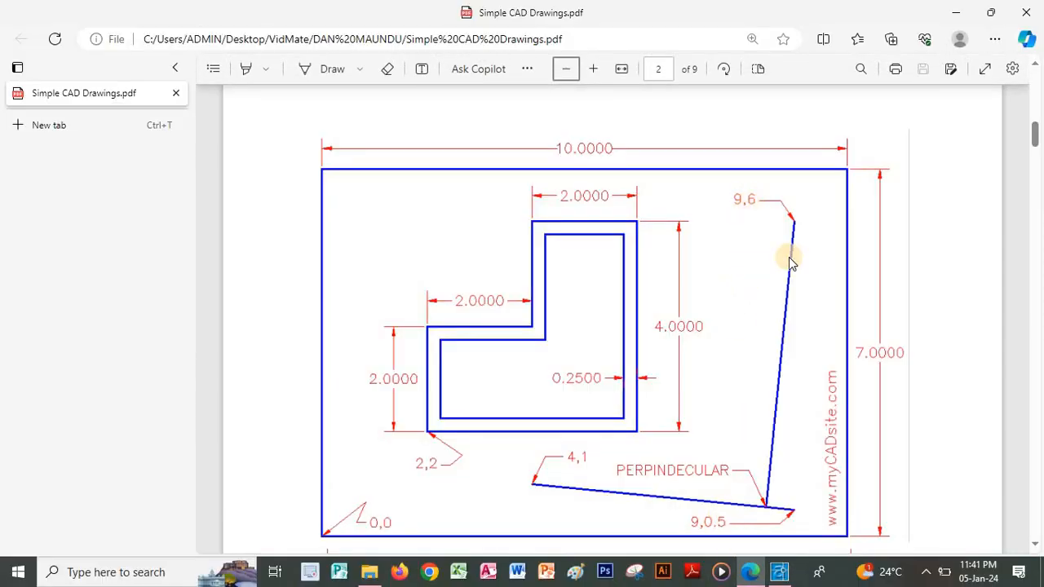
click(779, 573)
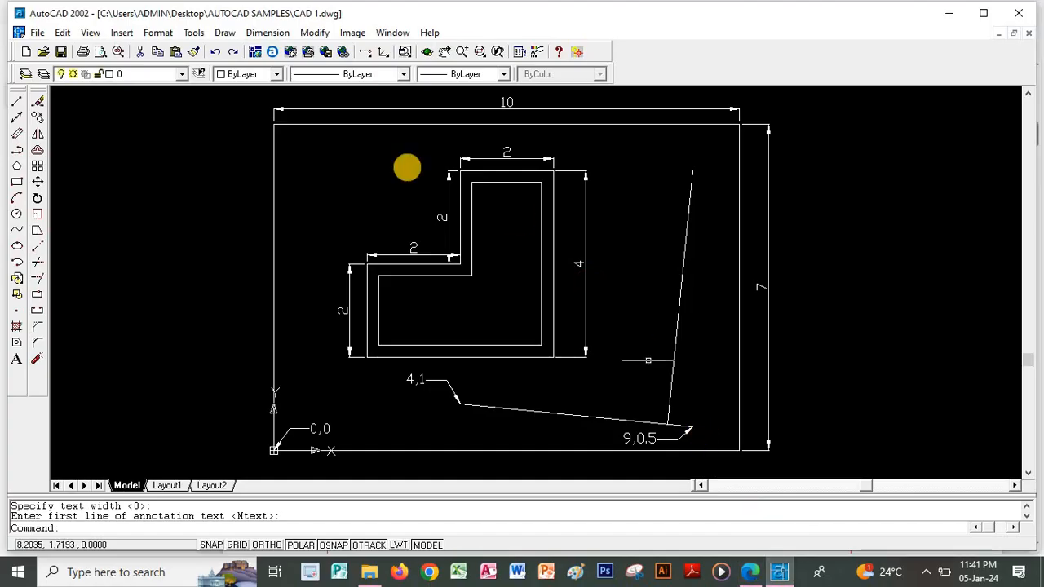
click(267, 33)
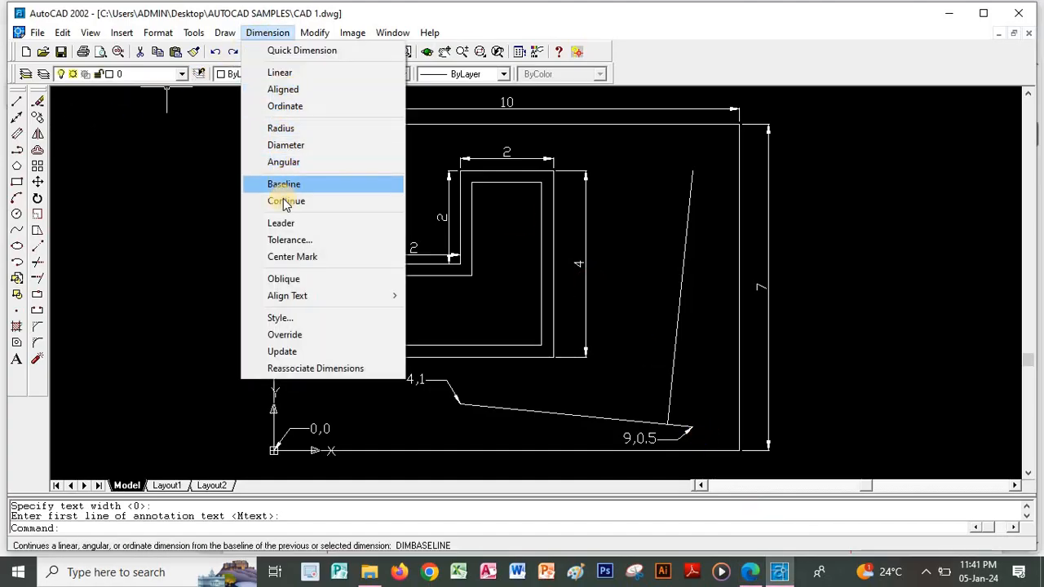
click(280, 223)
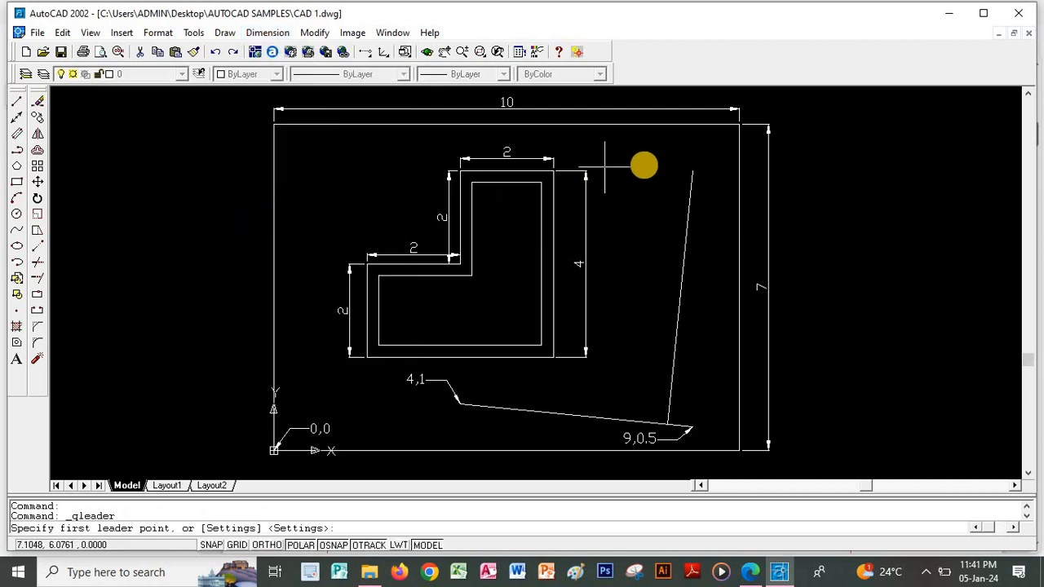
click(692, 171)
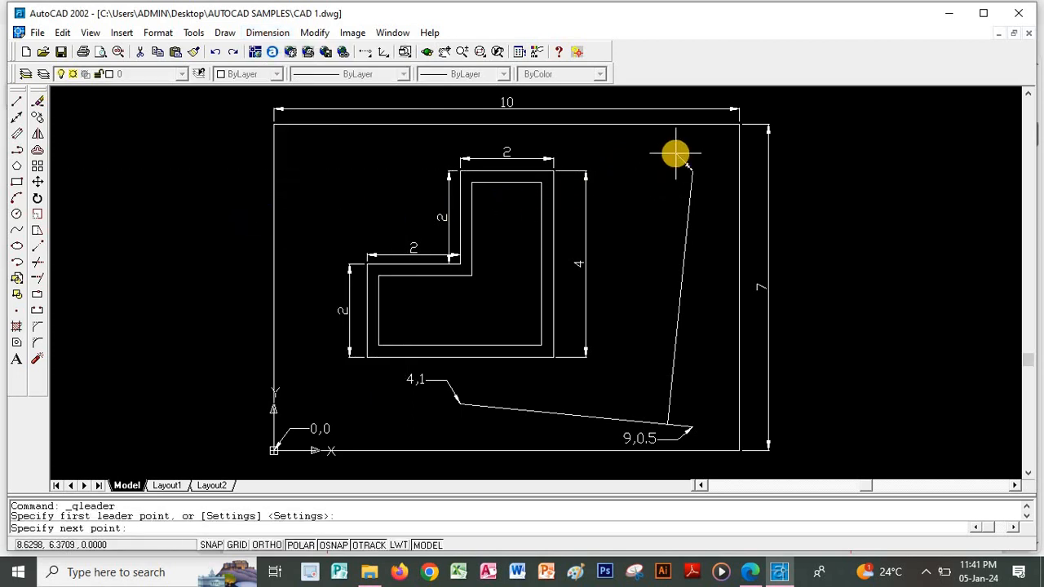
click(675, 155)
key(Return)
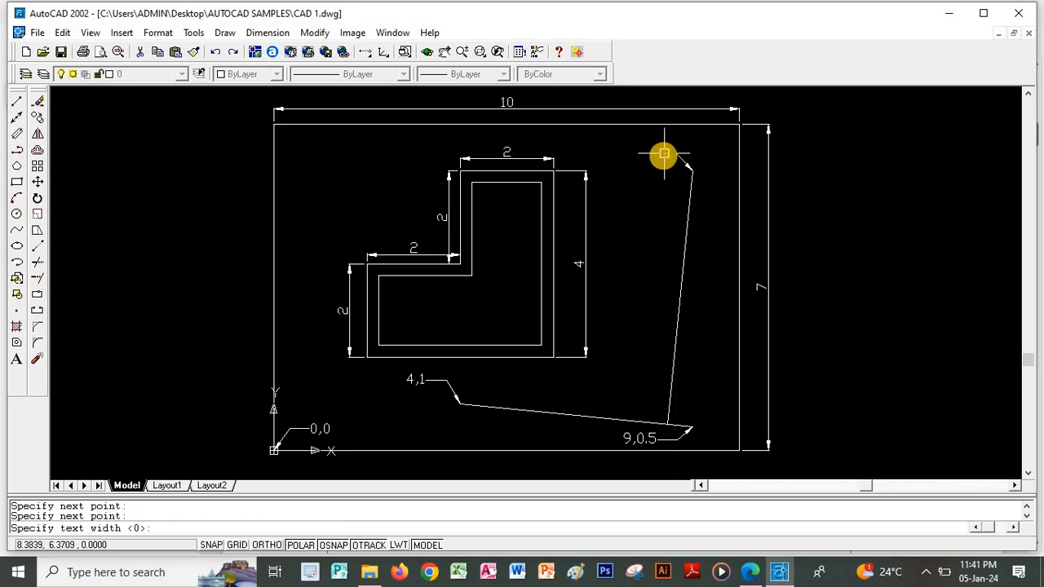
key(Return)
key(Return)
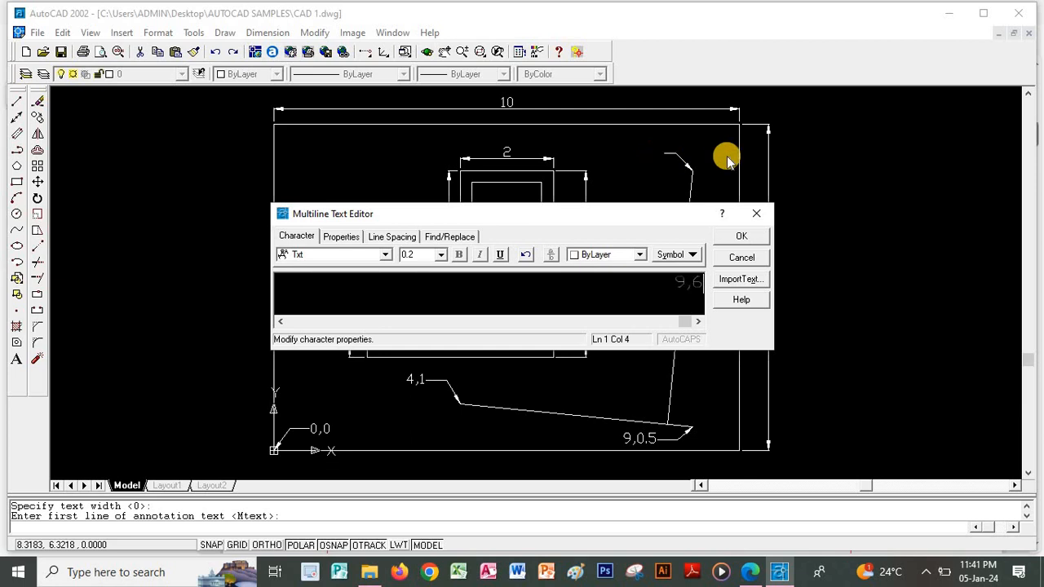
click(741, 236)
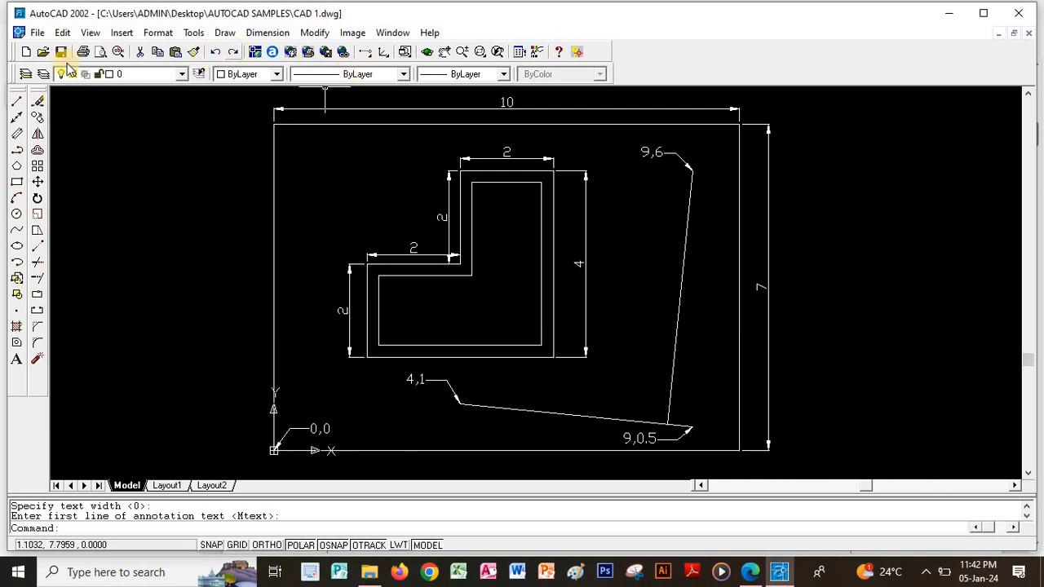
Add a leader pointing to the intersection of the two perpendicular lines, with the annotation text PERPENDICULAR placed up and to the left.
click(266, 33)
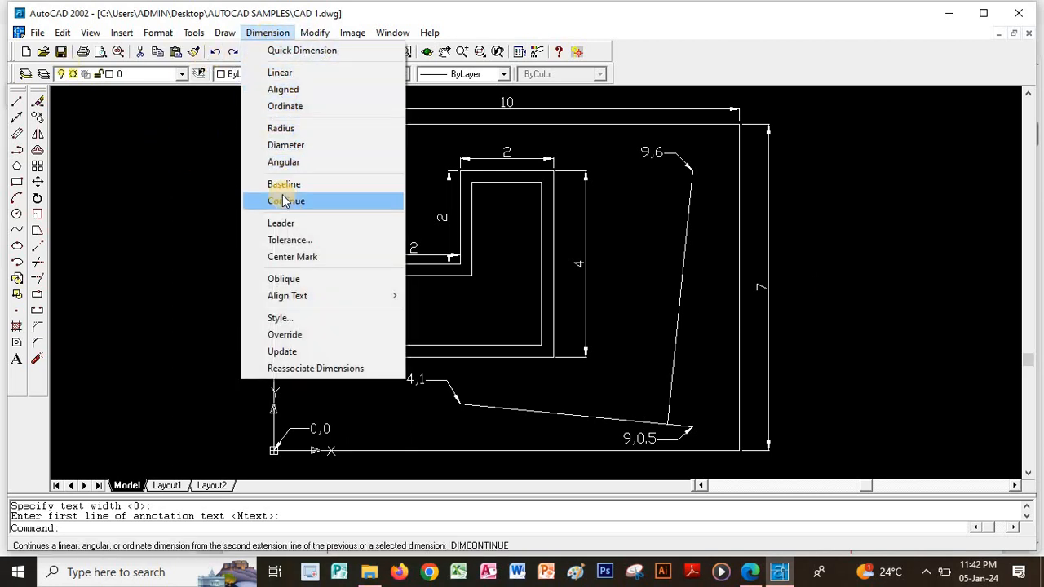
click(281, 223)
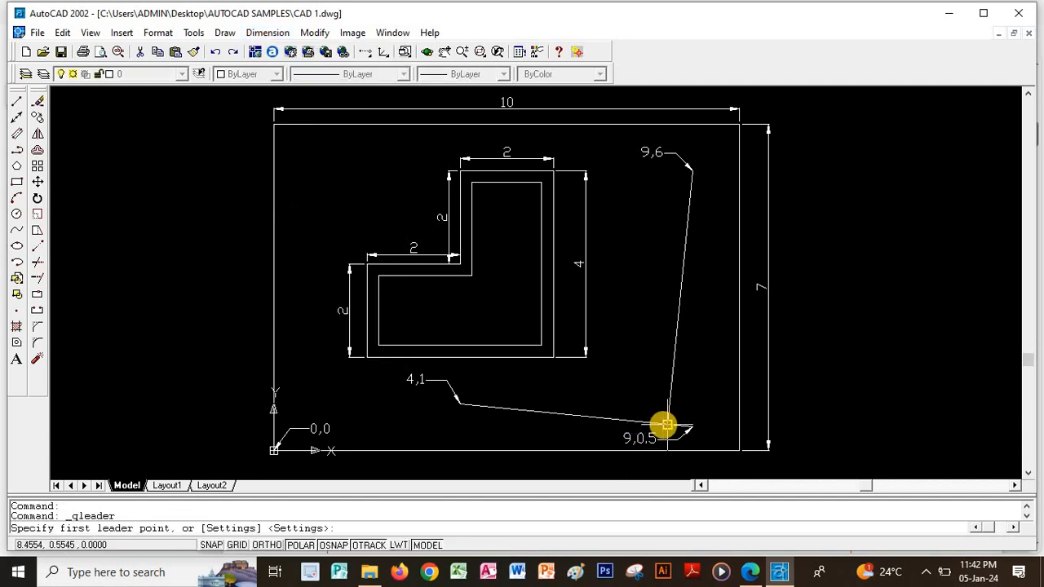
click(667, 424)
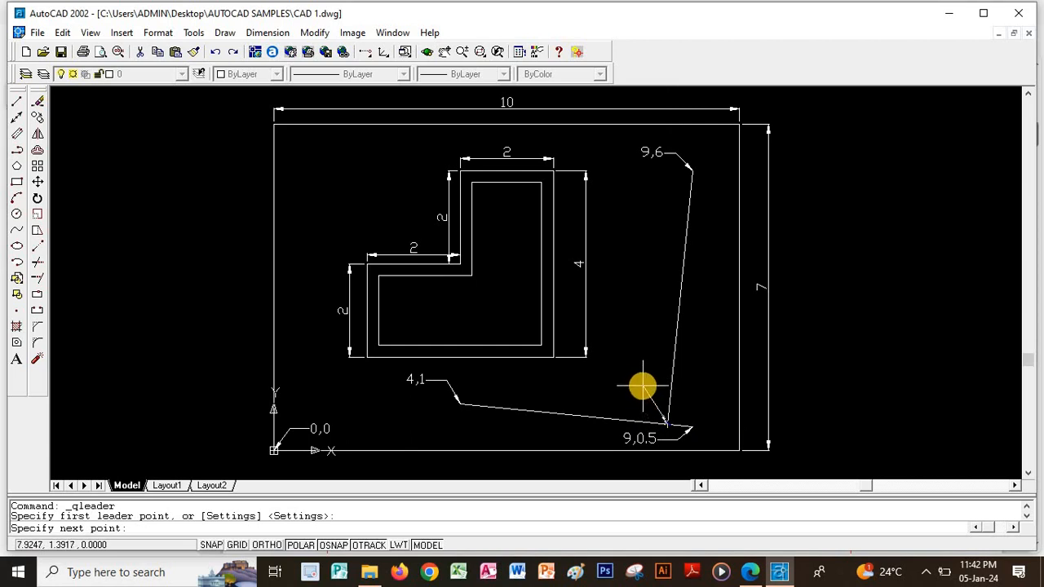
click(642, 386)
key(Return)
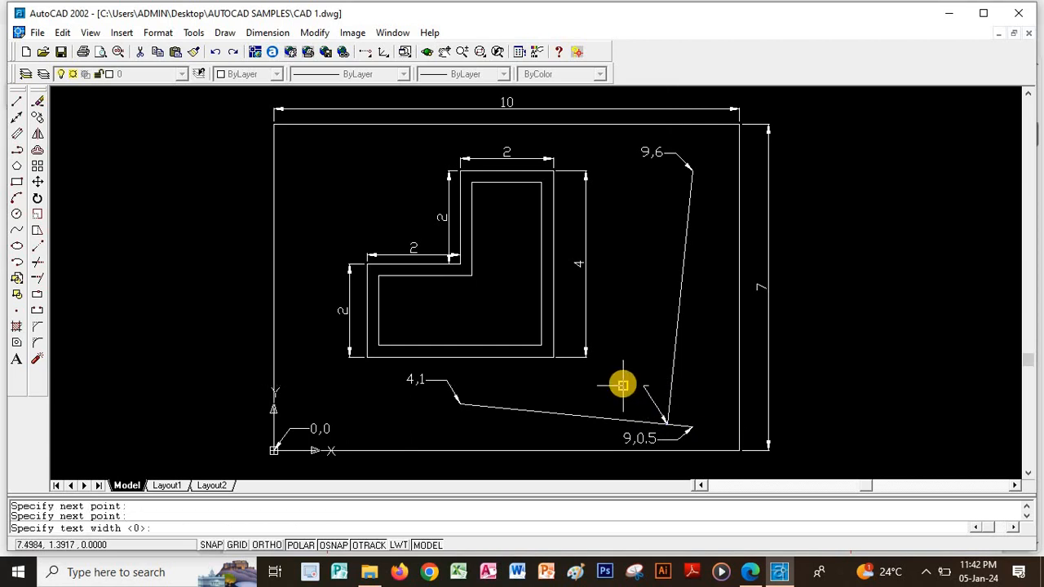
key(Return)
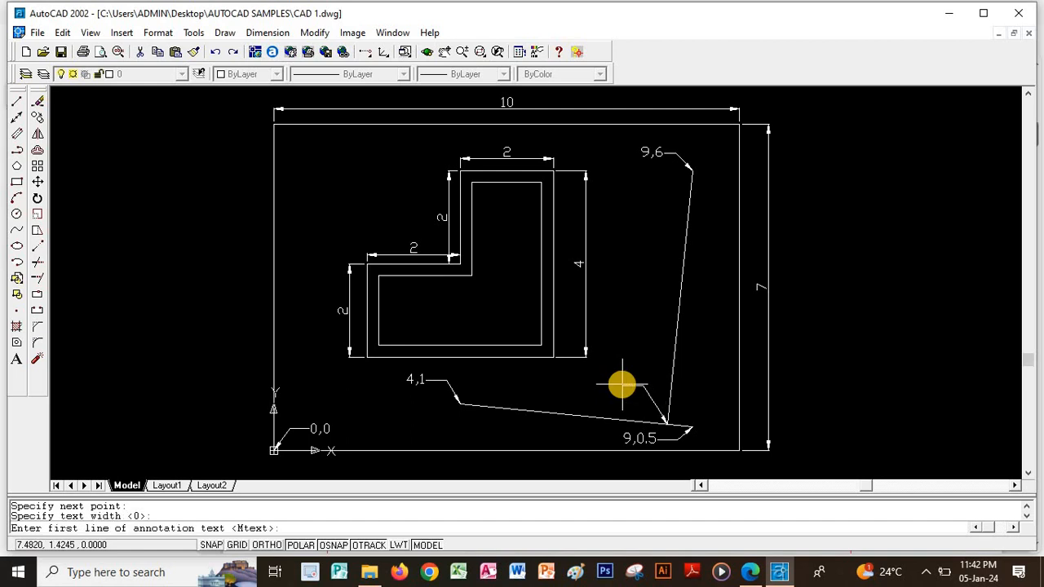
key(Return)
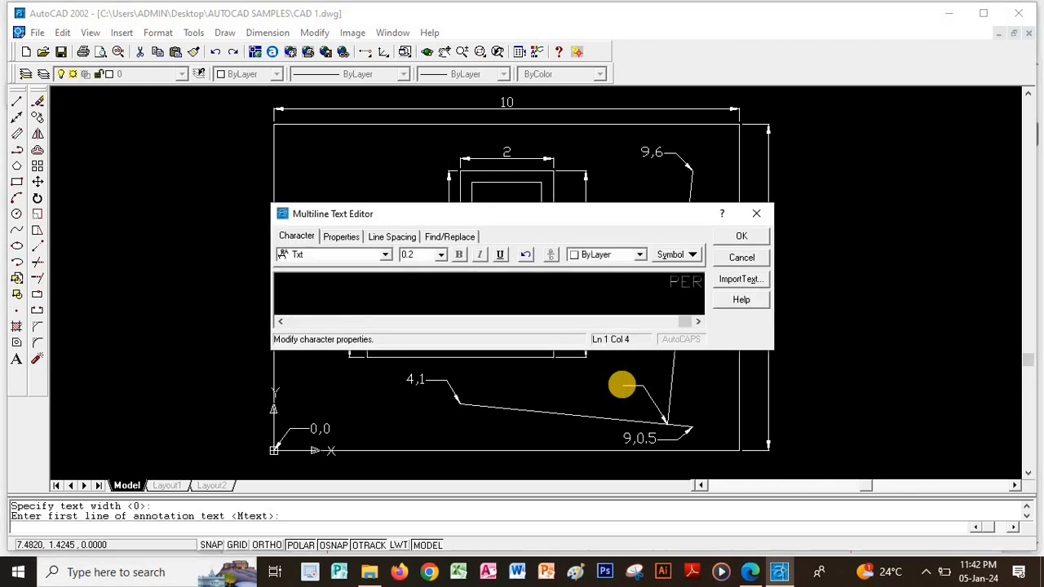
text(PERPEN)
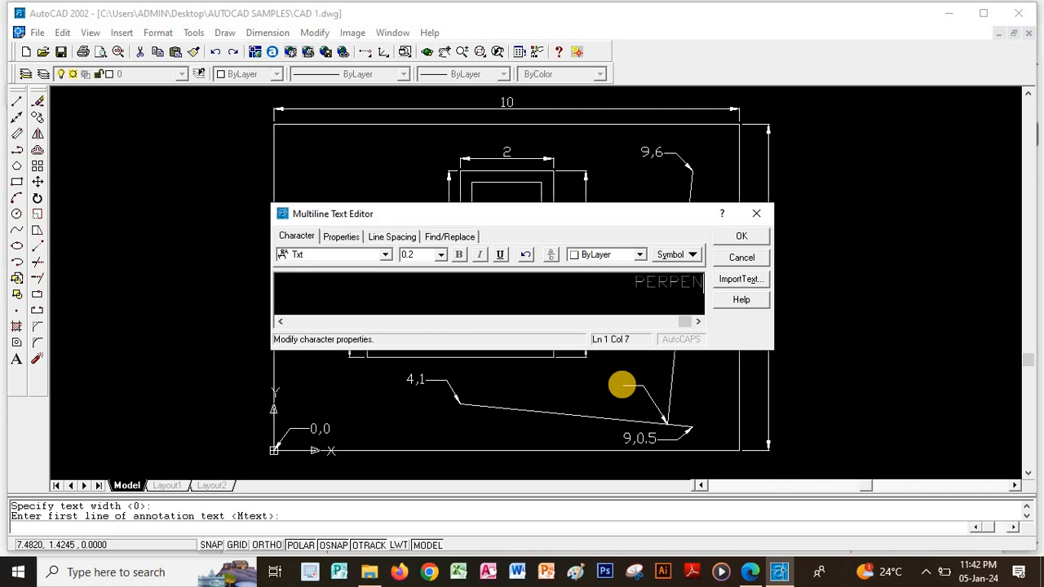
text(DICULA)
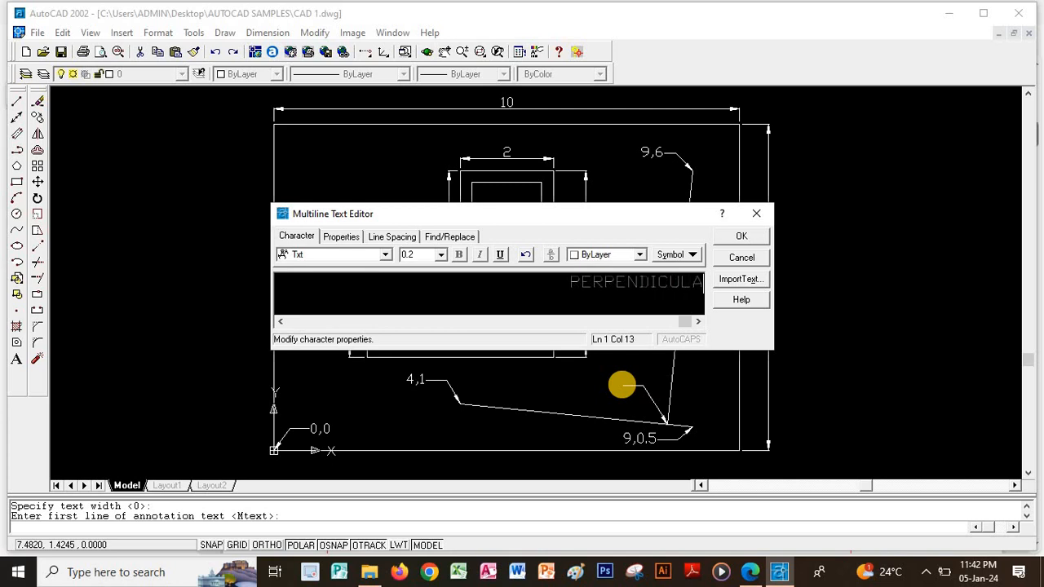
text(R)
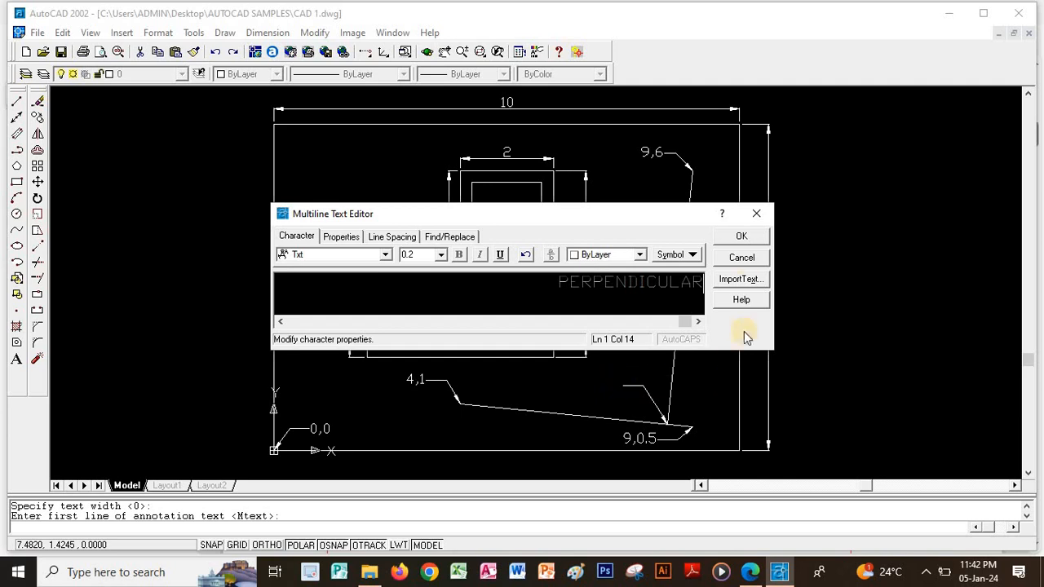
click(741, 236)
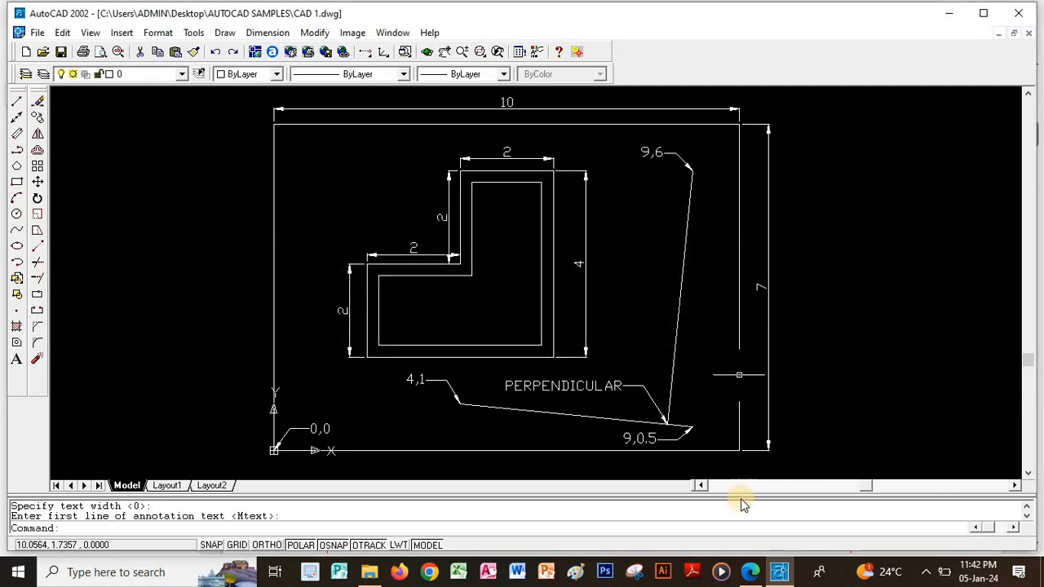
Compare the work with the PDF reference drawing and save the AutoCAD drawing.
click(749, 571)
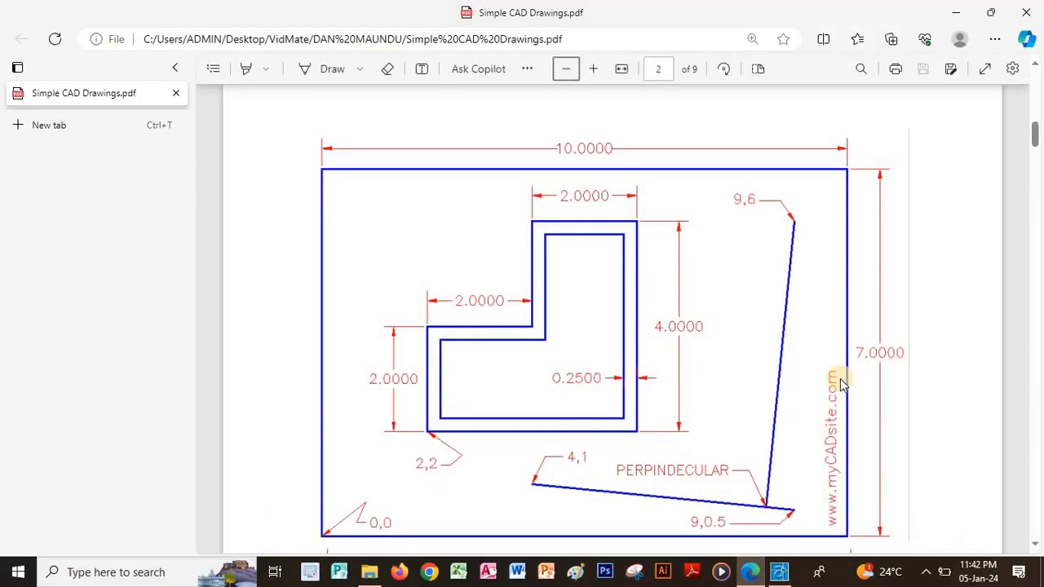
click(780, 573)
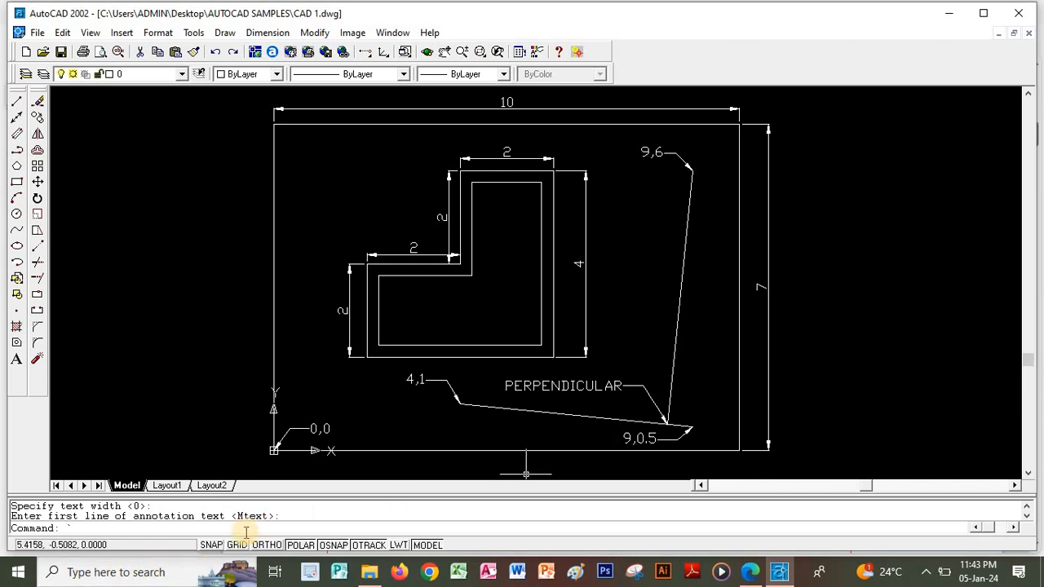
key(ctrl+s)
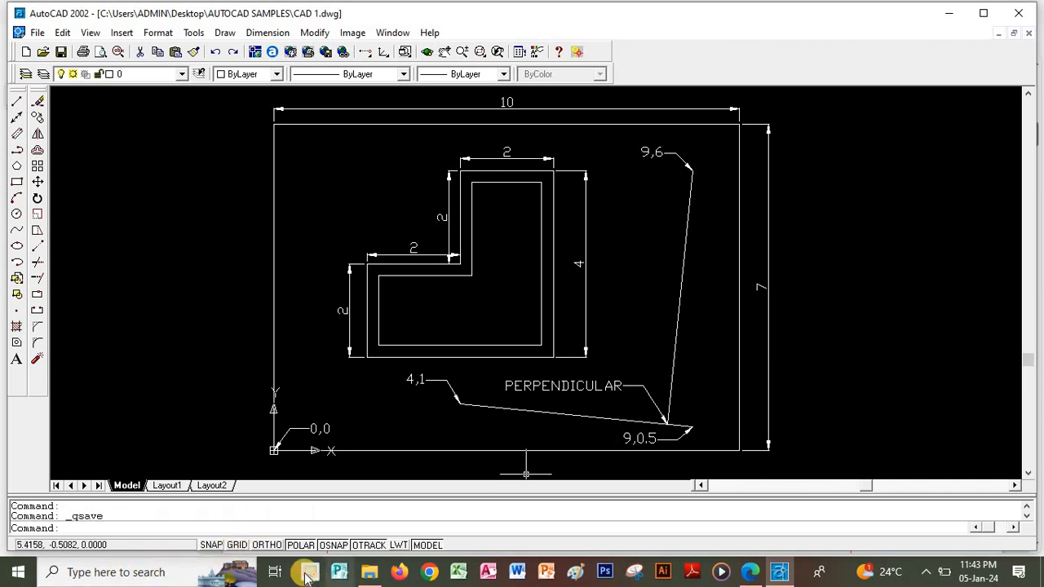
click(308, 576)
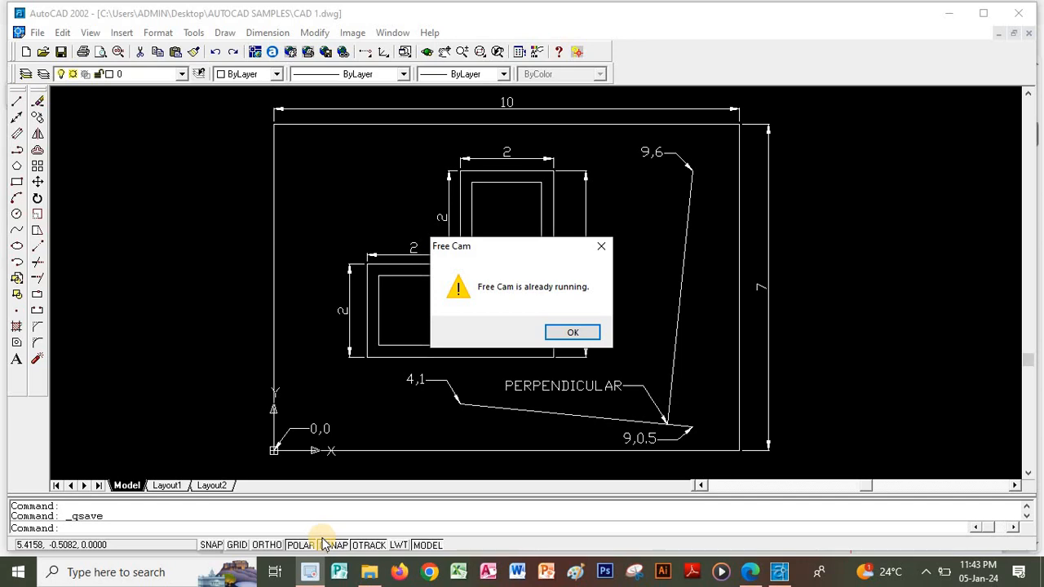